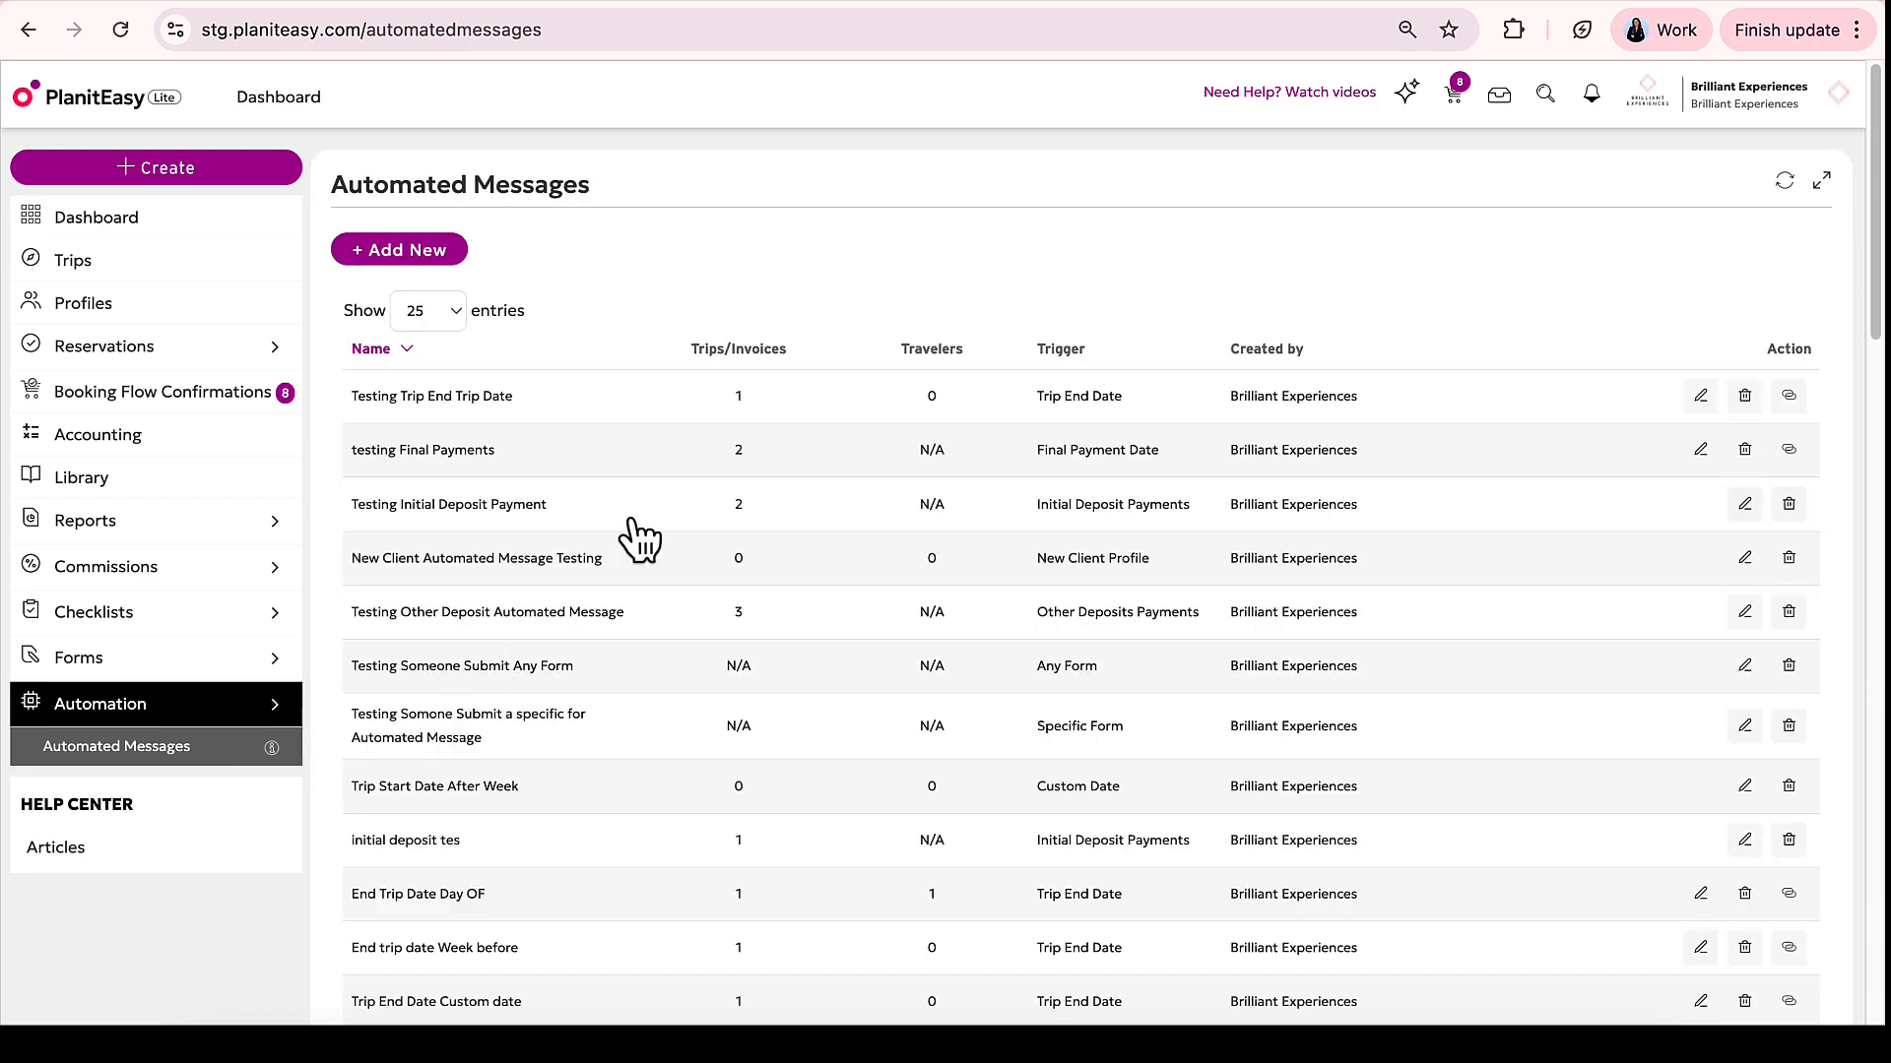
Create a new automated message and name it "Rate my Services".
scroll(662, 633, "down", 15)
scroll(663, 633, "up", 15)
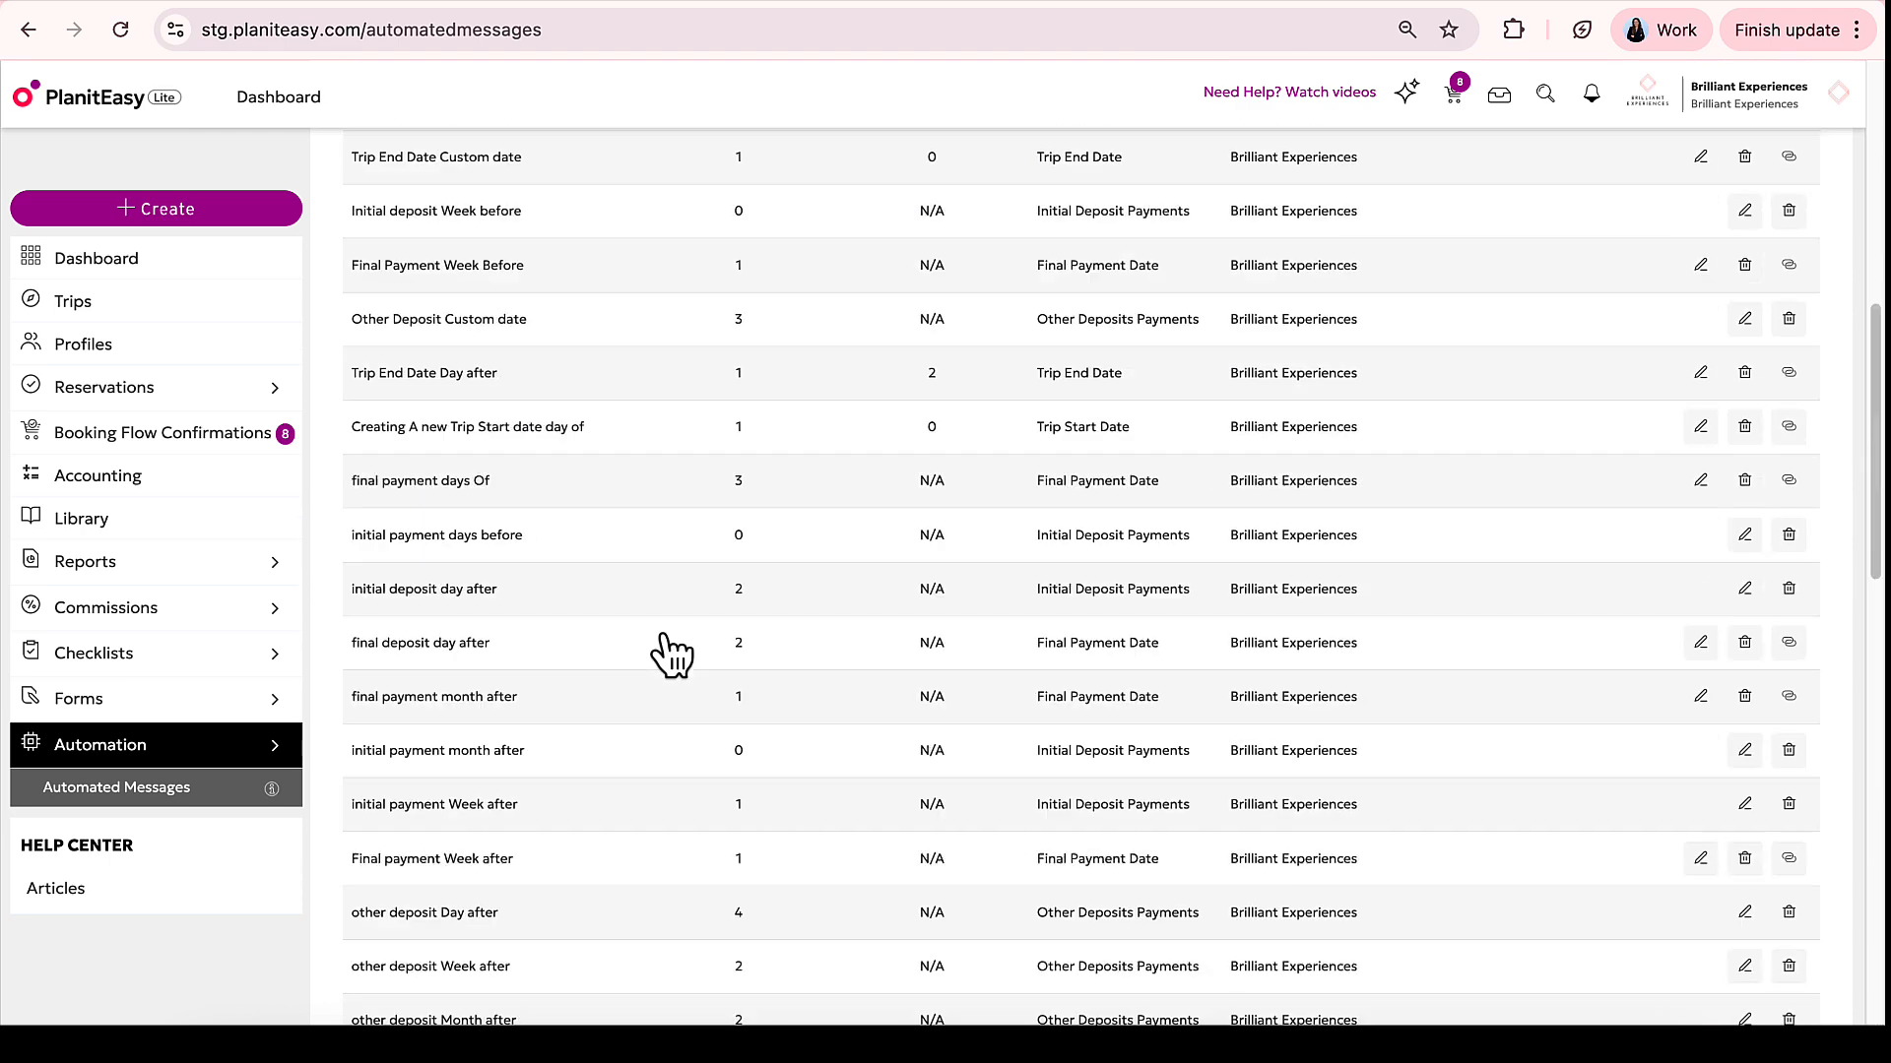
left_click(442, 250)
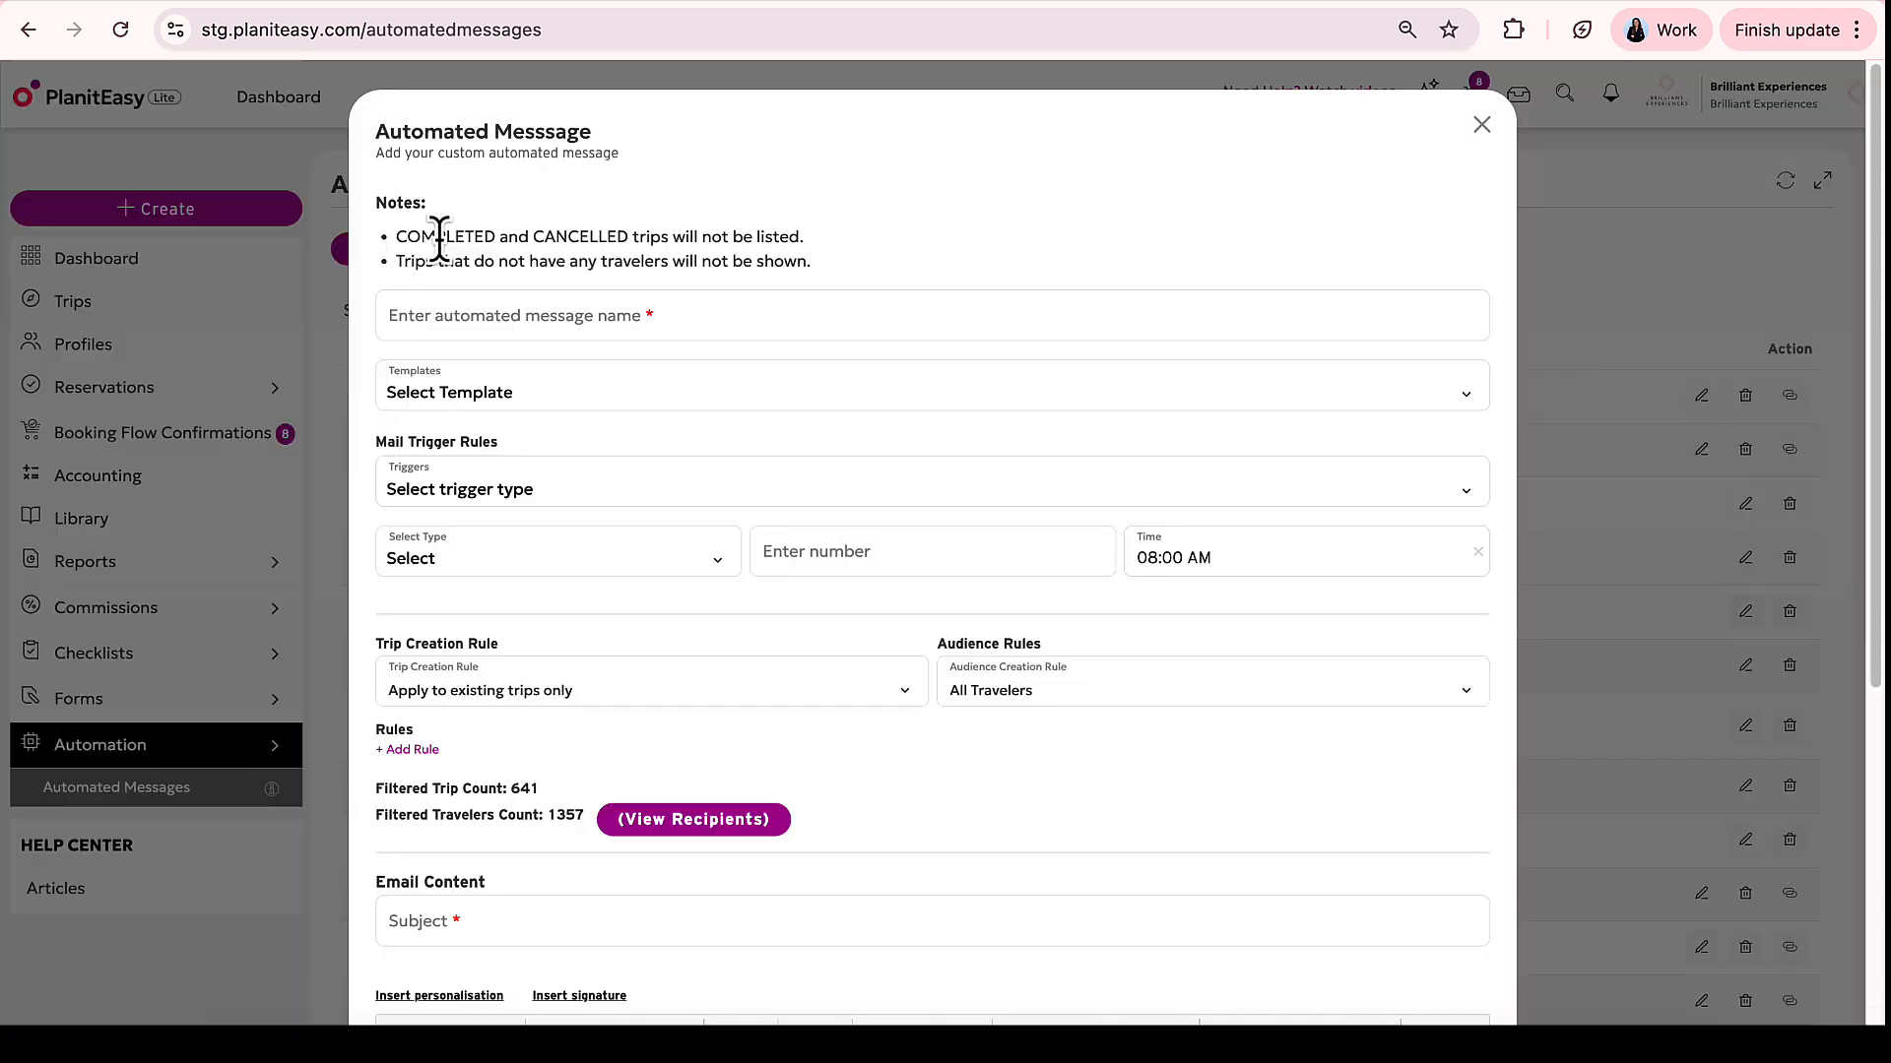
left_click(550, 315)
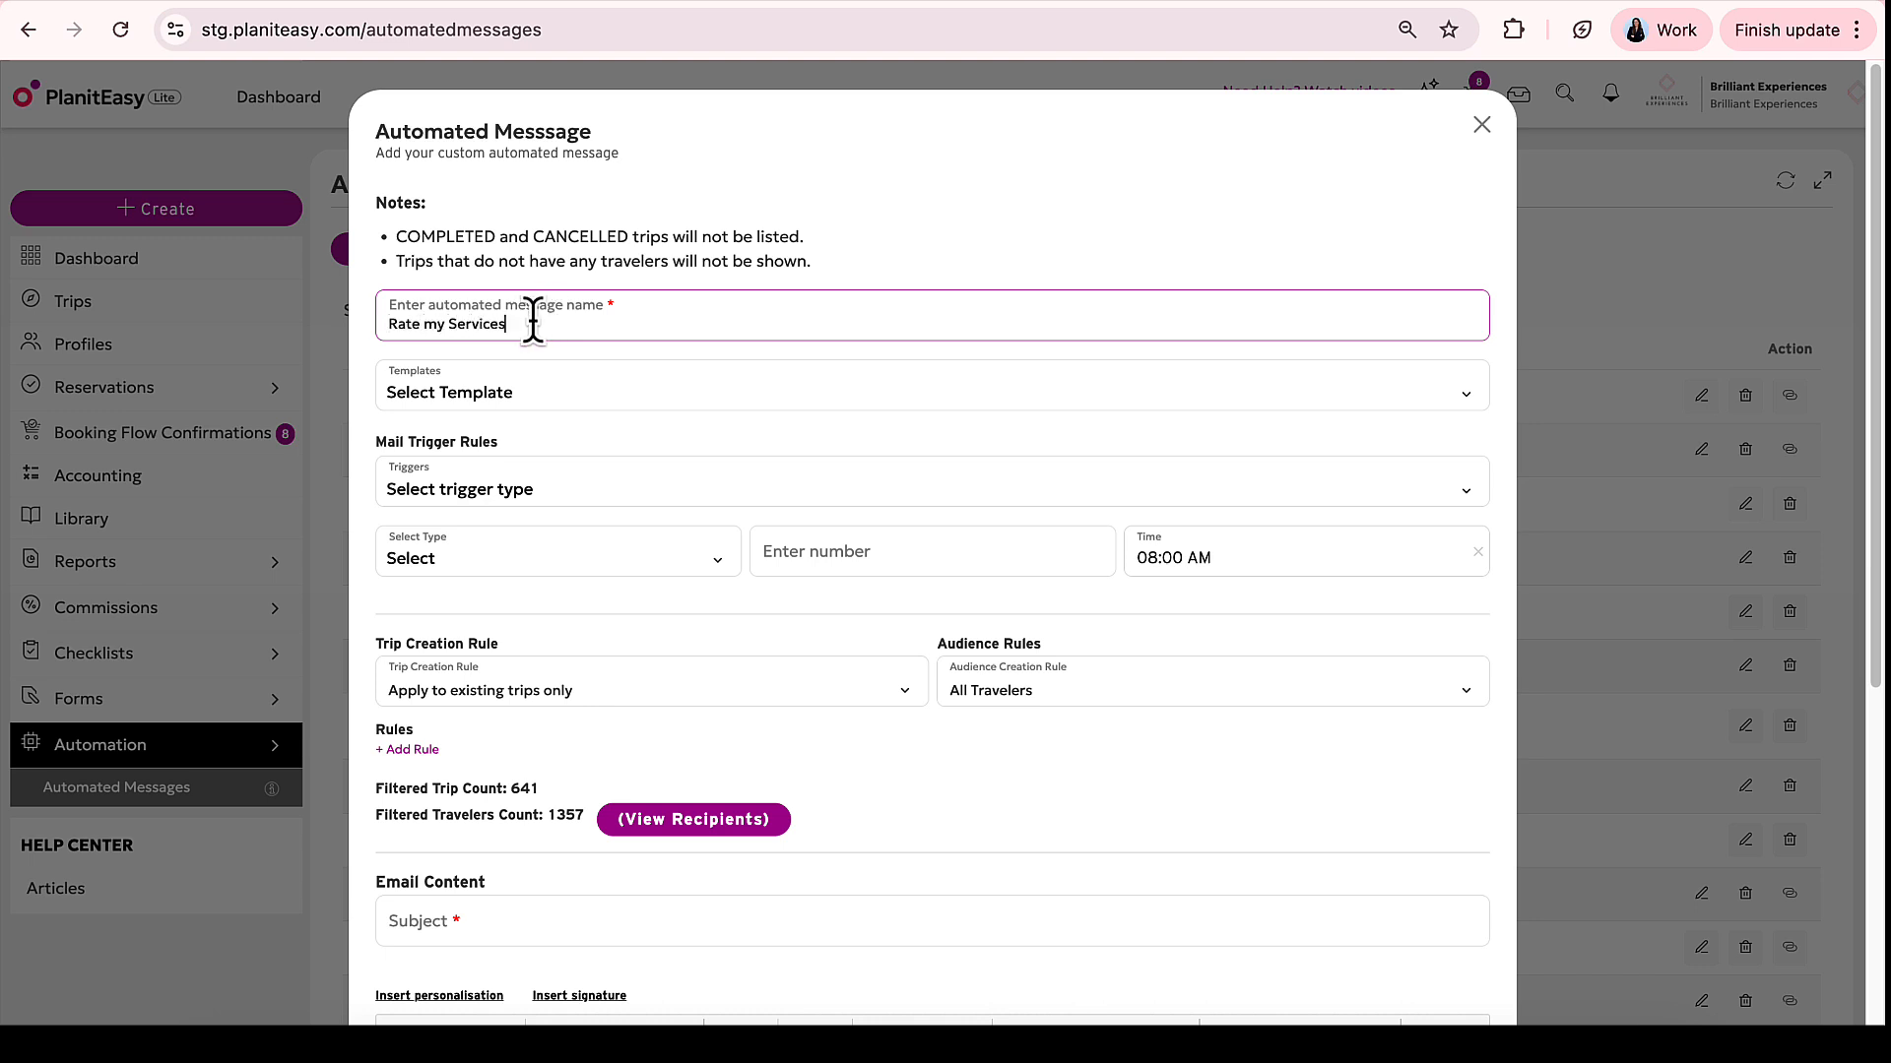
left_click(541, 392)
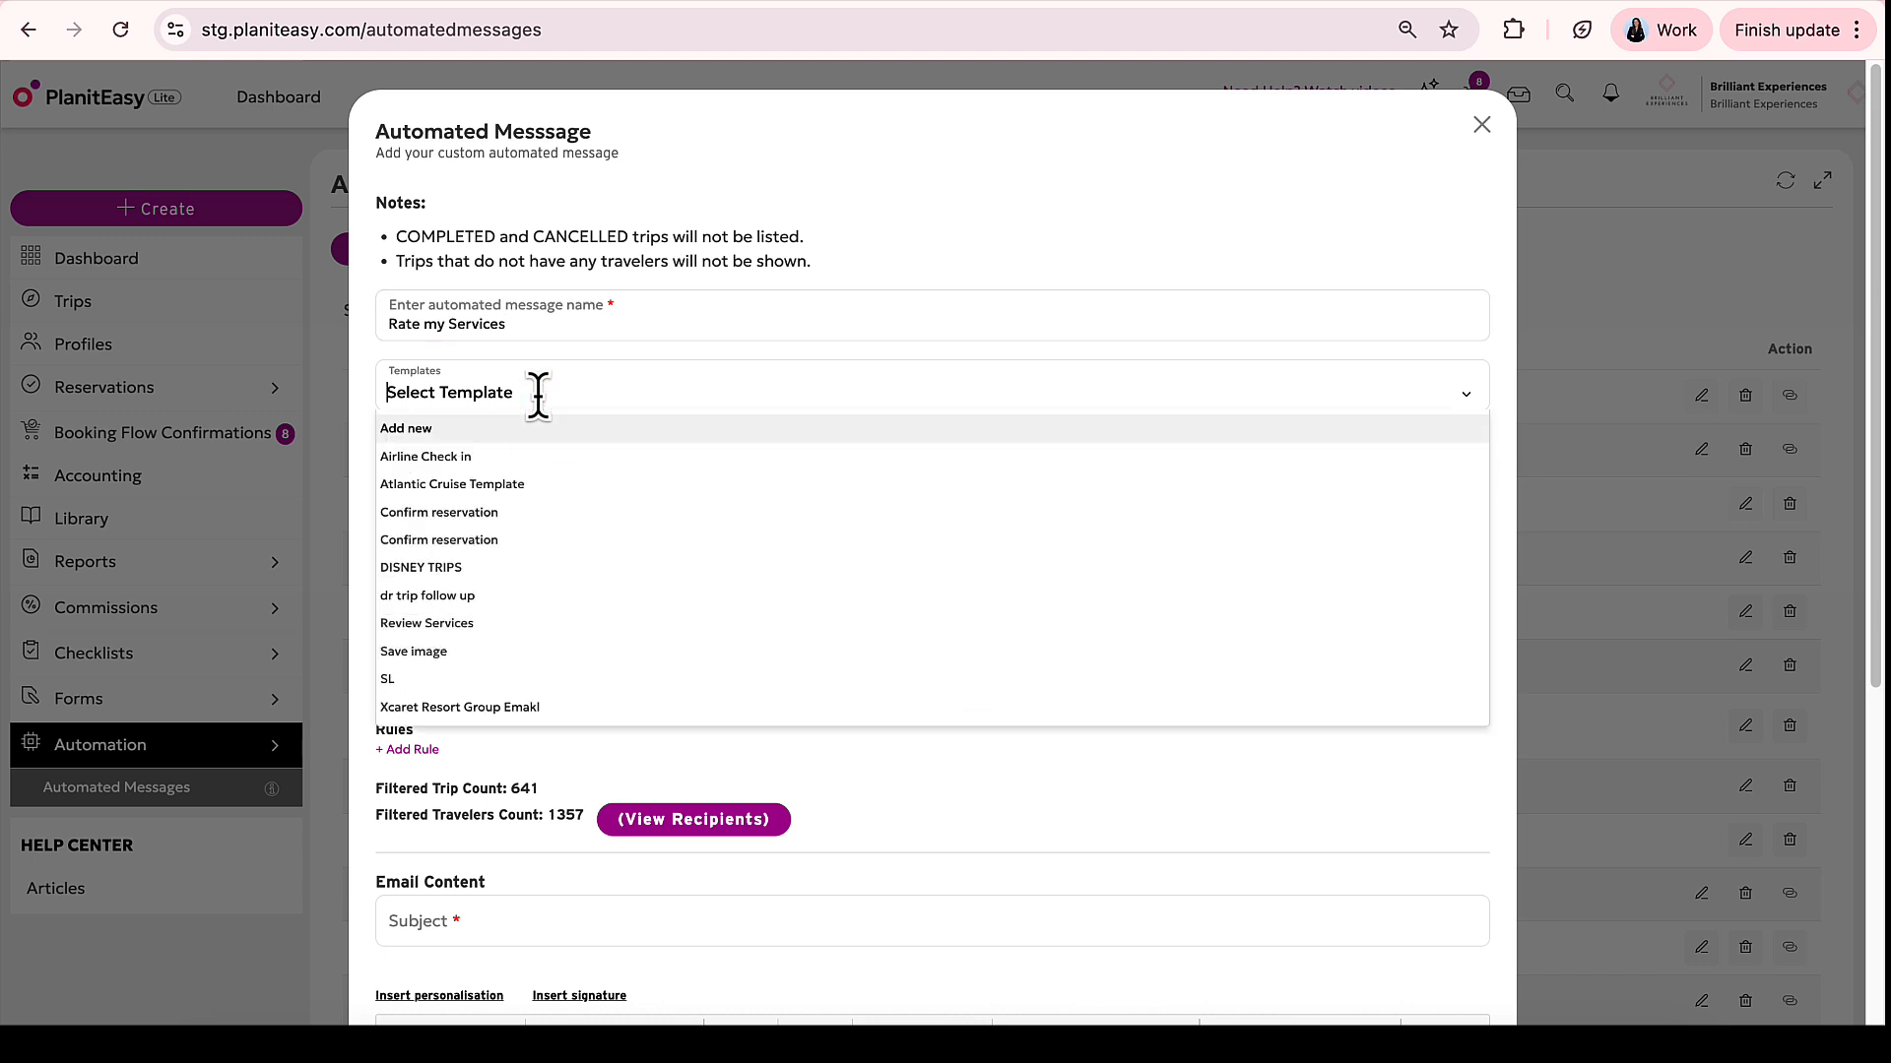
left_click(543, 389)
left_click(567, 351)
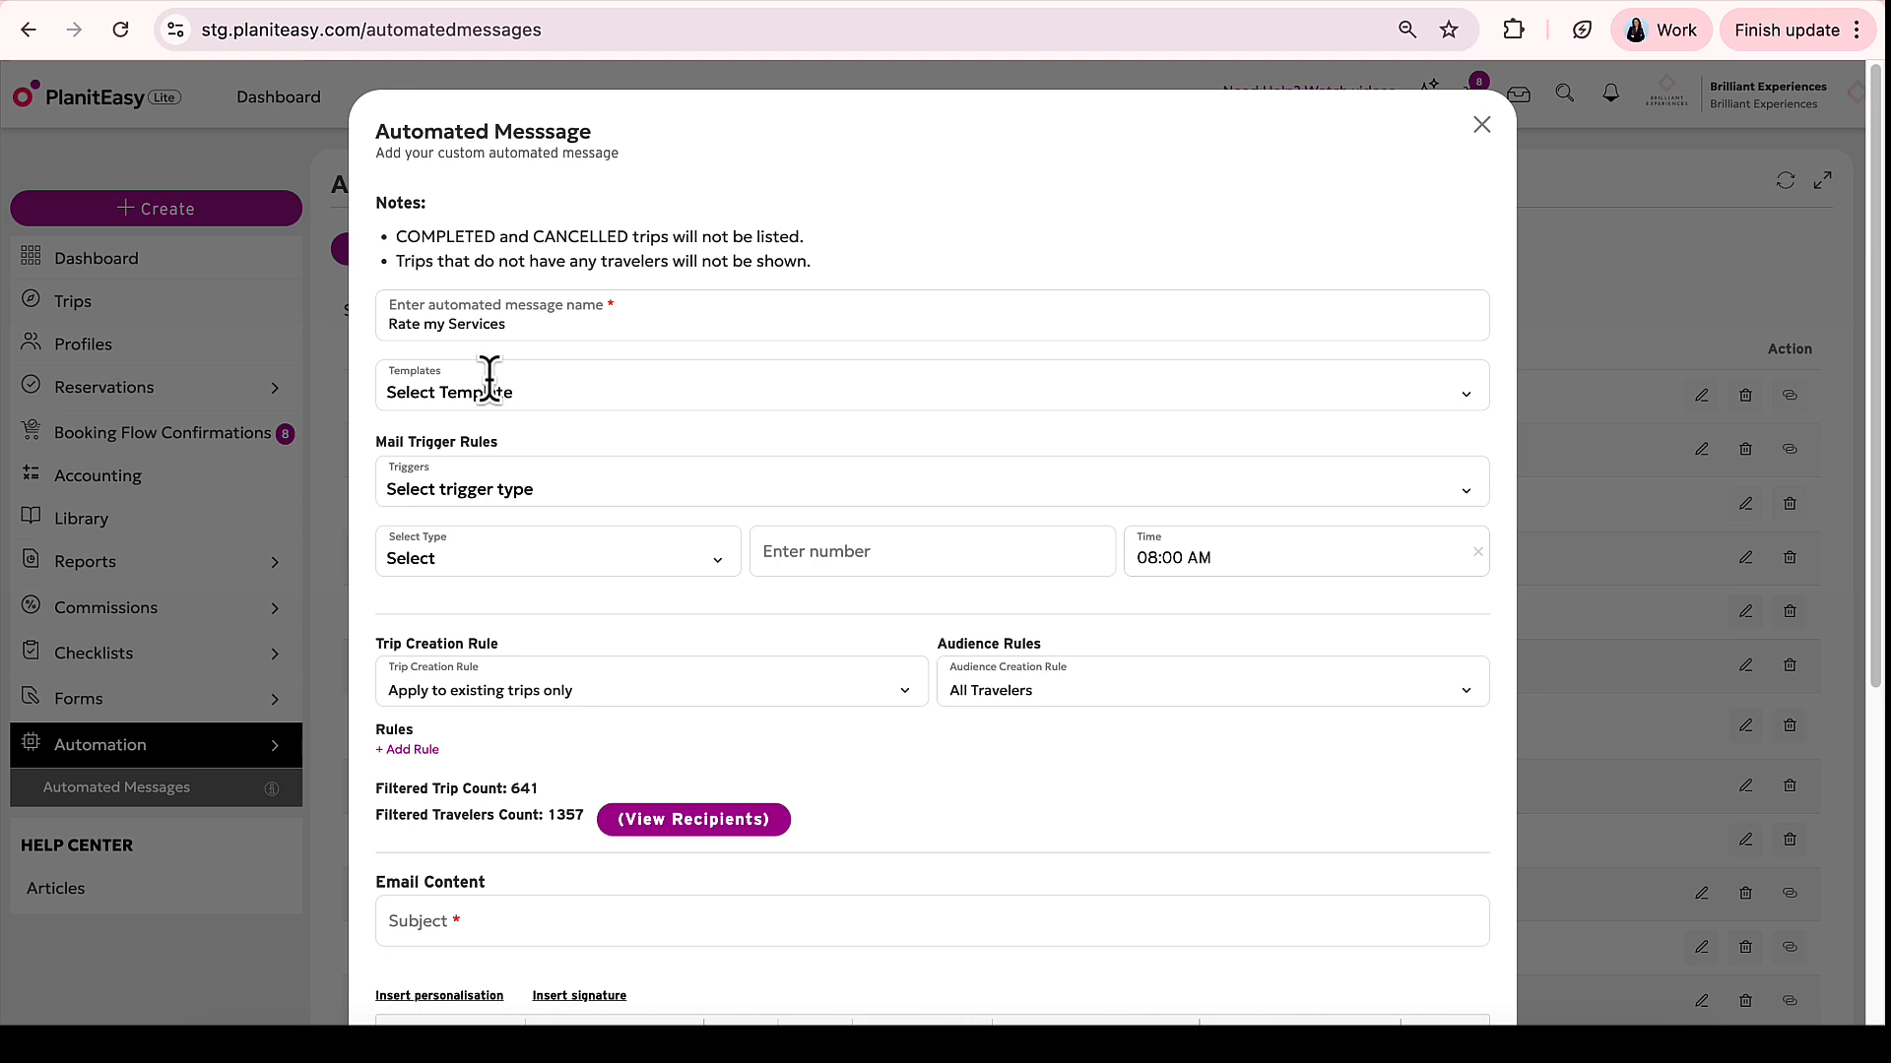
Set the mail trigger to the trip end date, with type Days After and number 3.
left_click(567, 485)
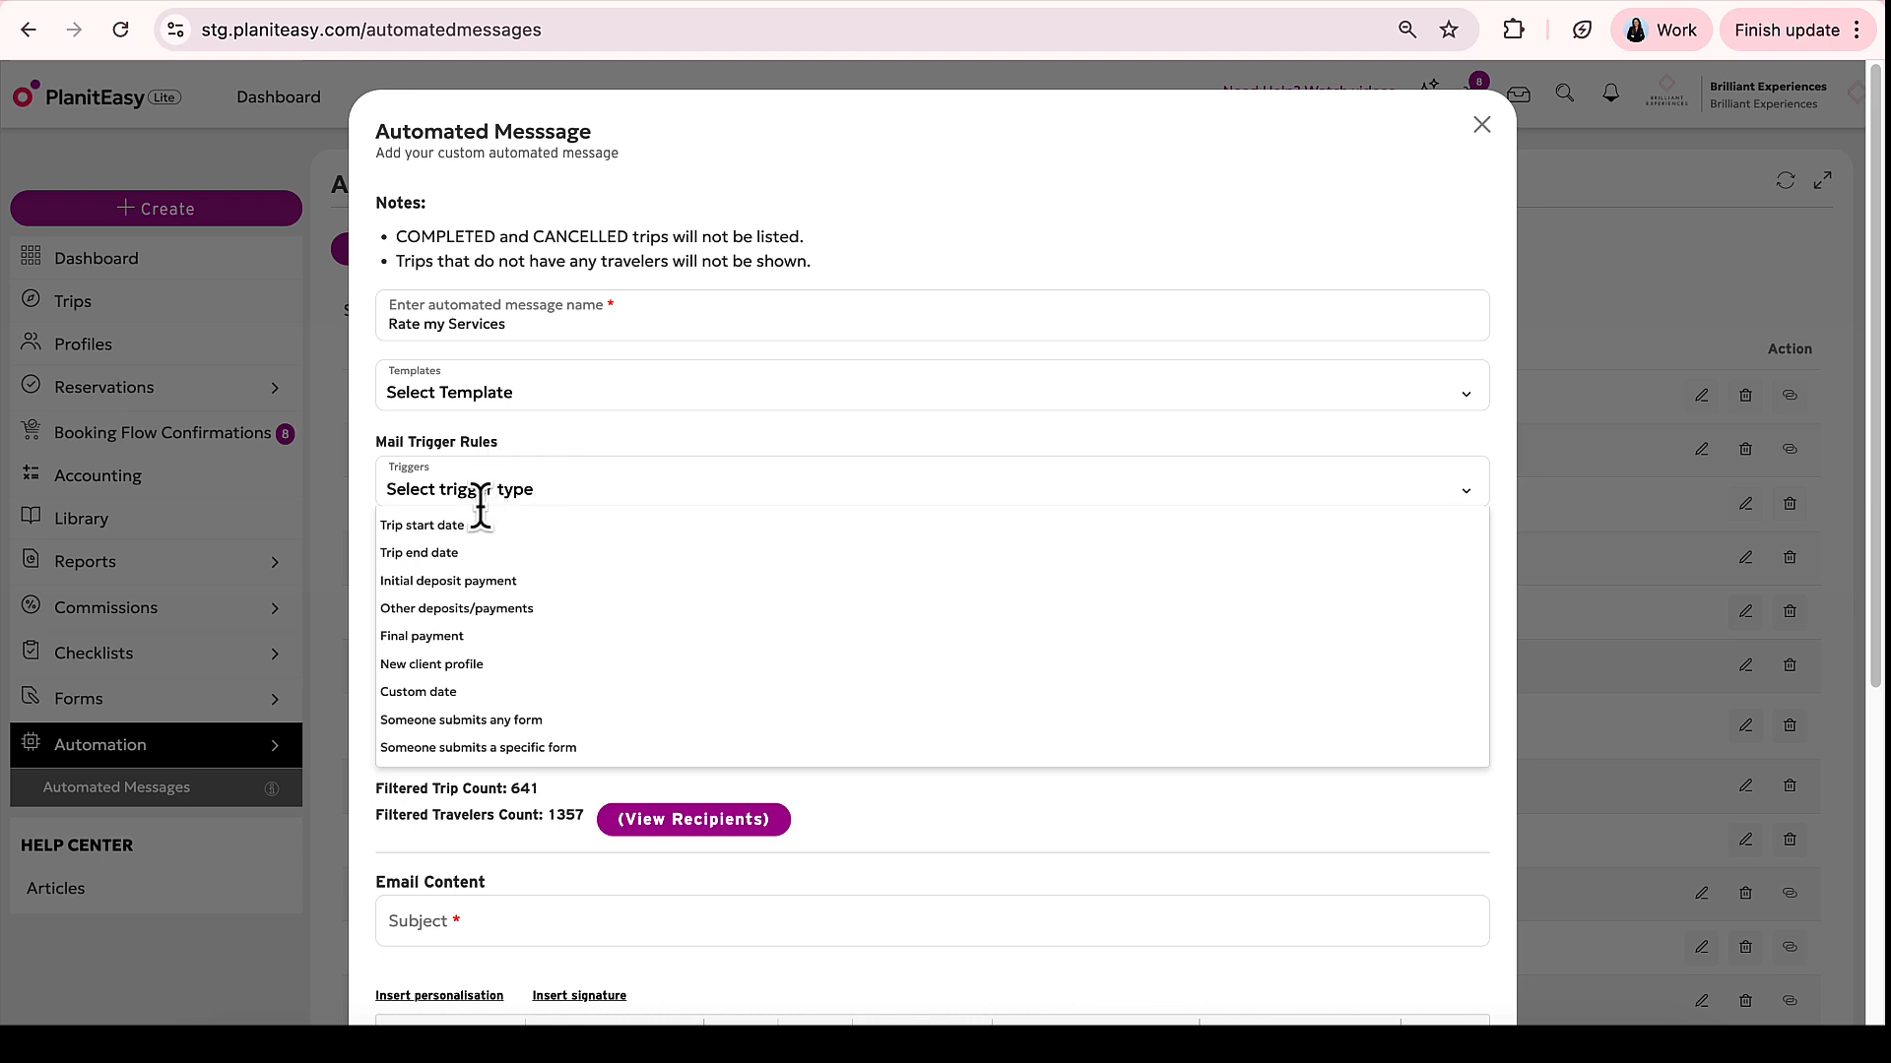
left_click(483, 549)
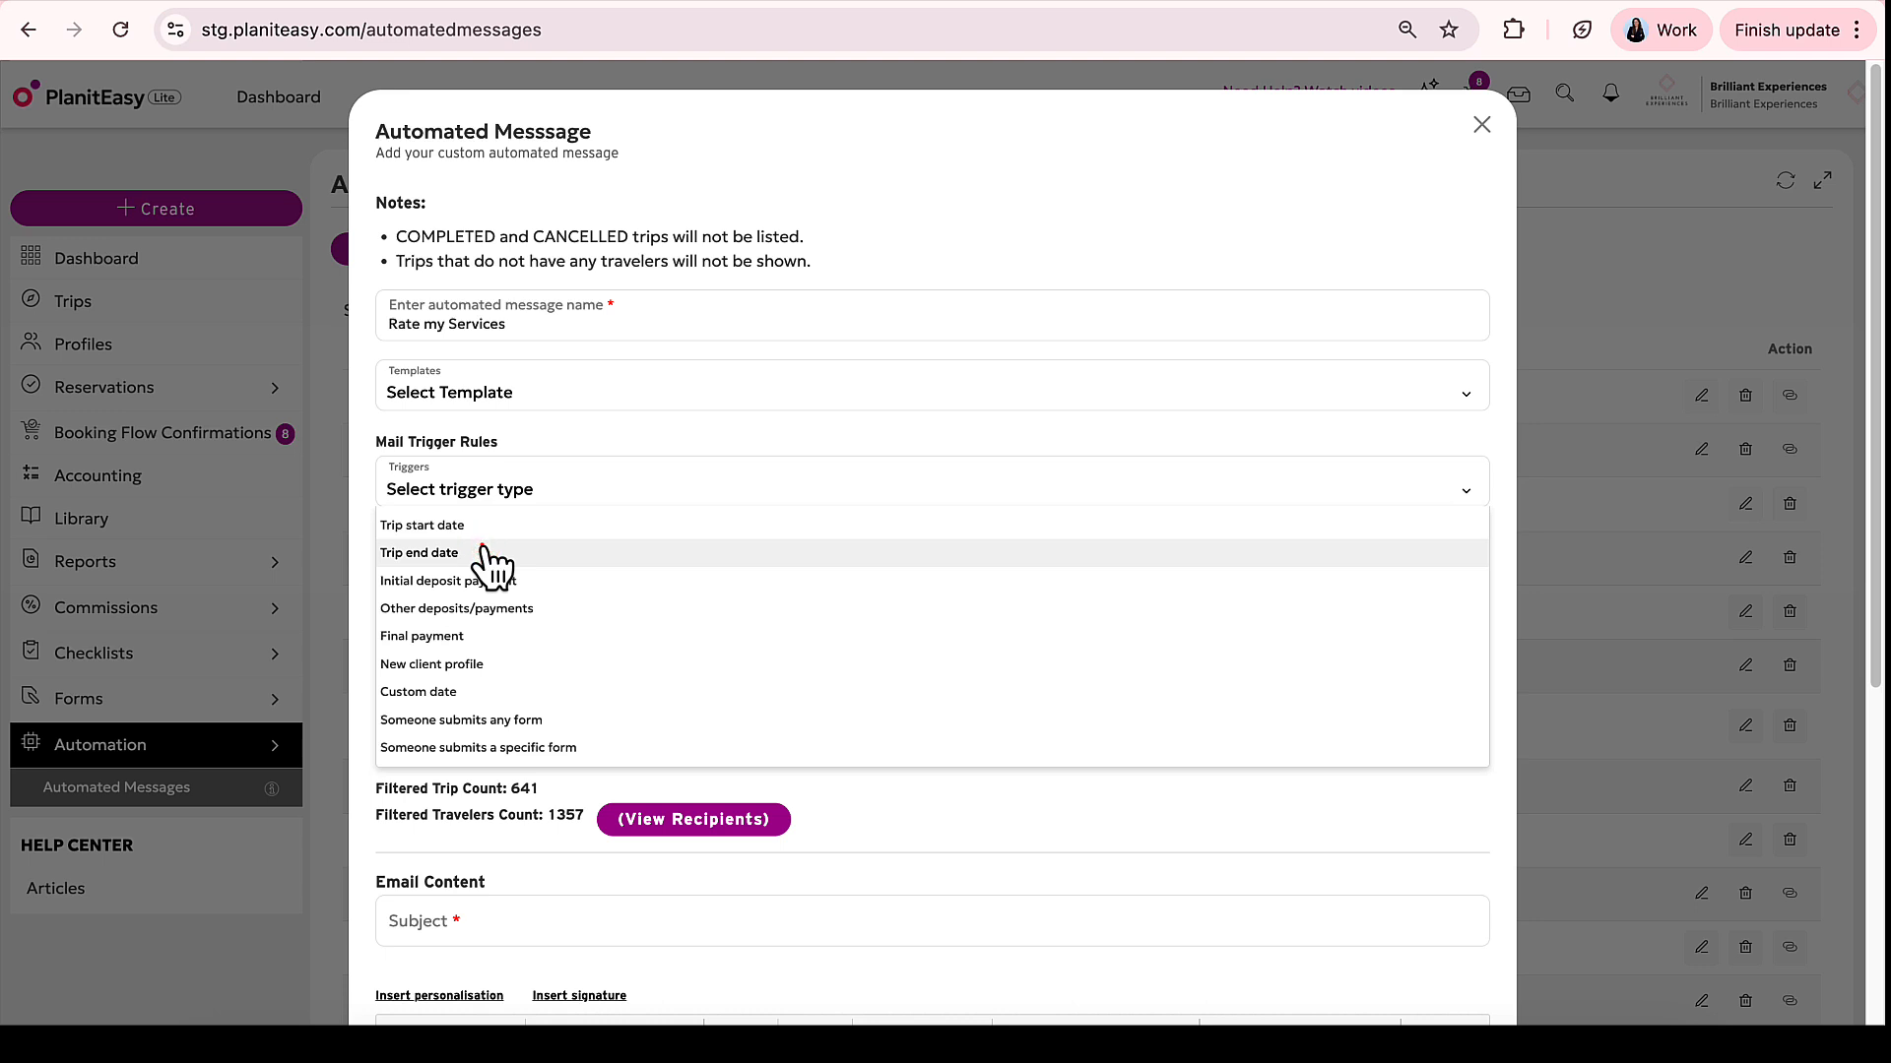
left_click(483, 552)
left_click(486, 543)
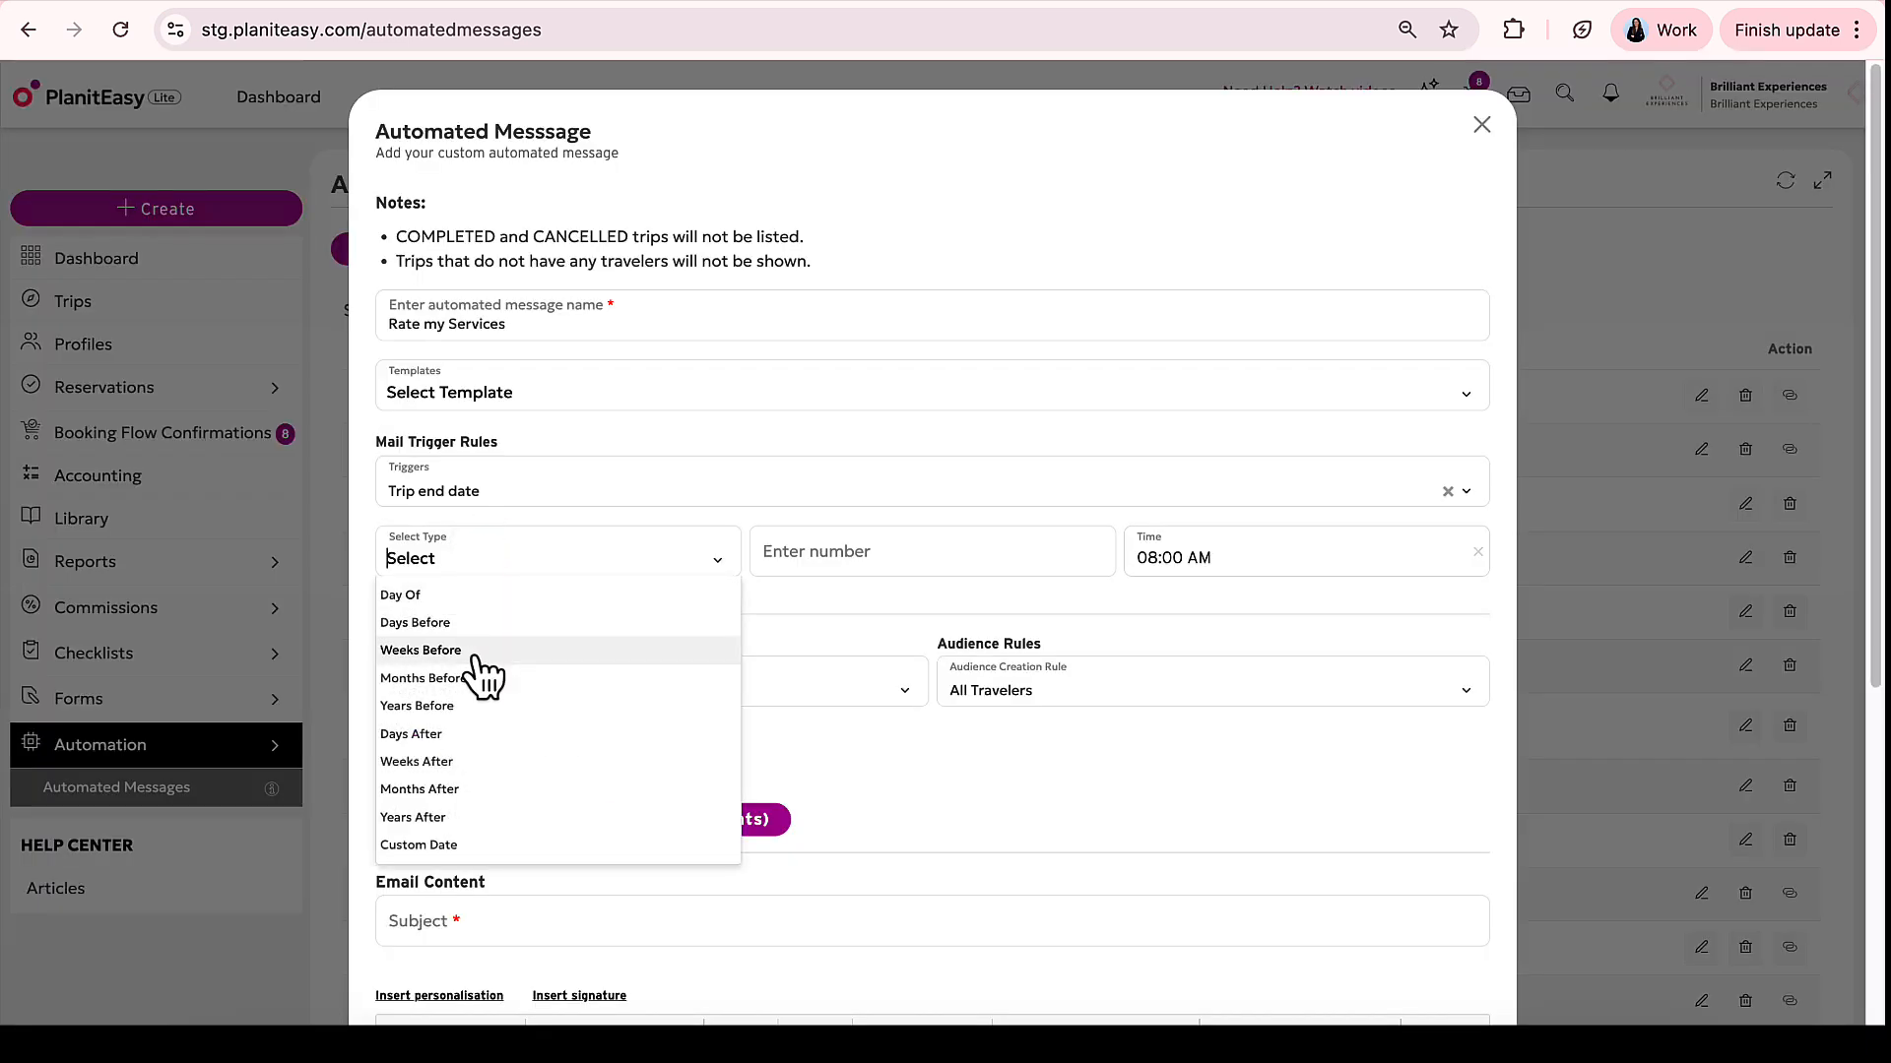
left_click(460, 733)
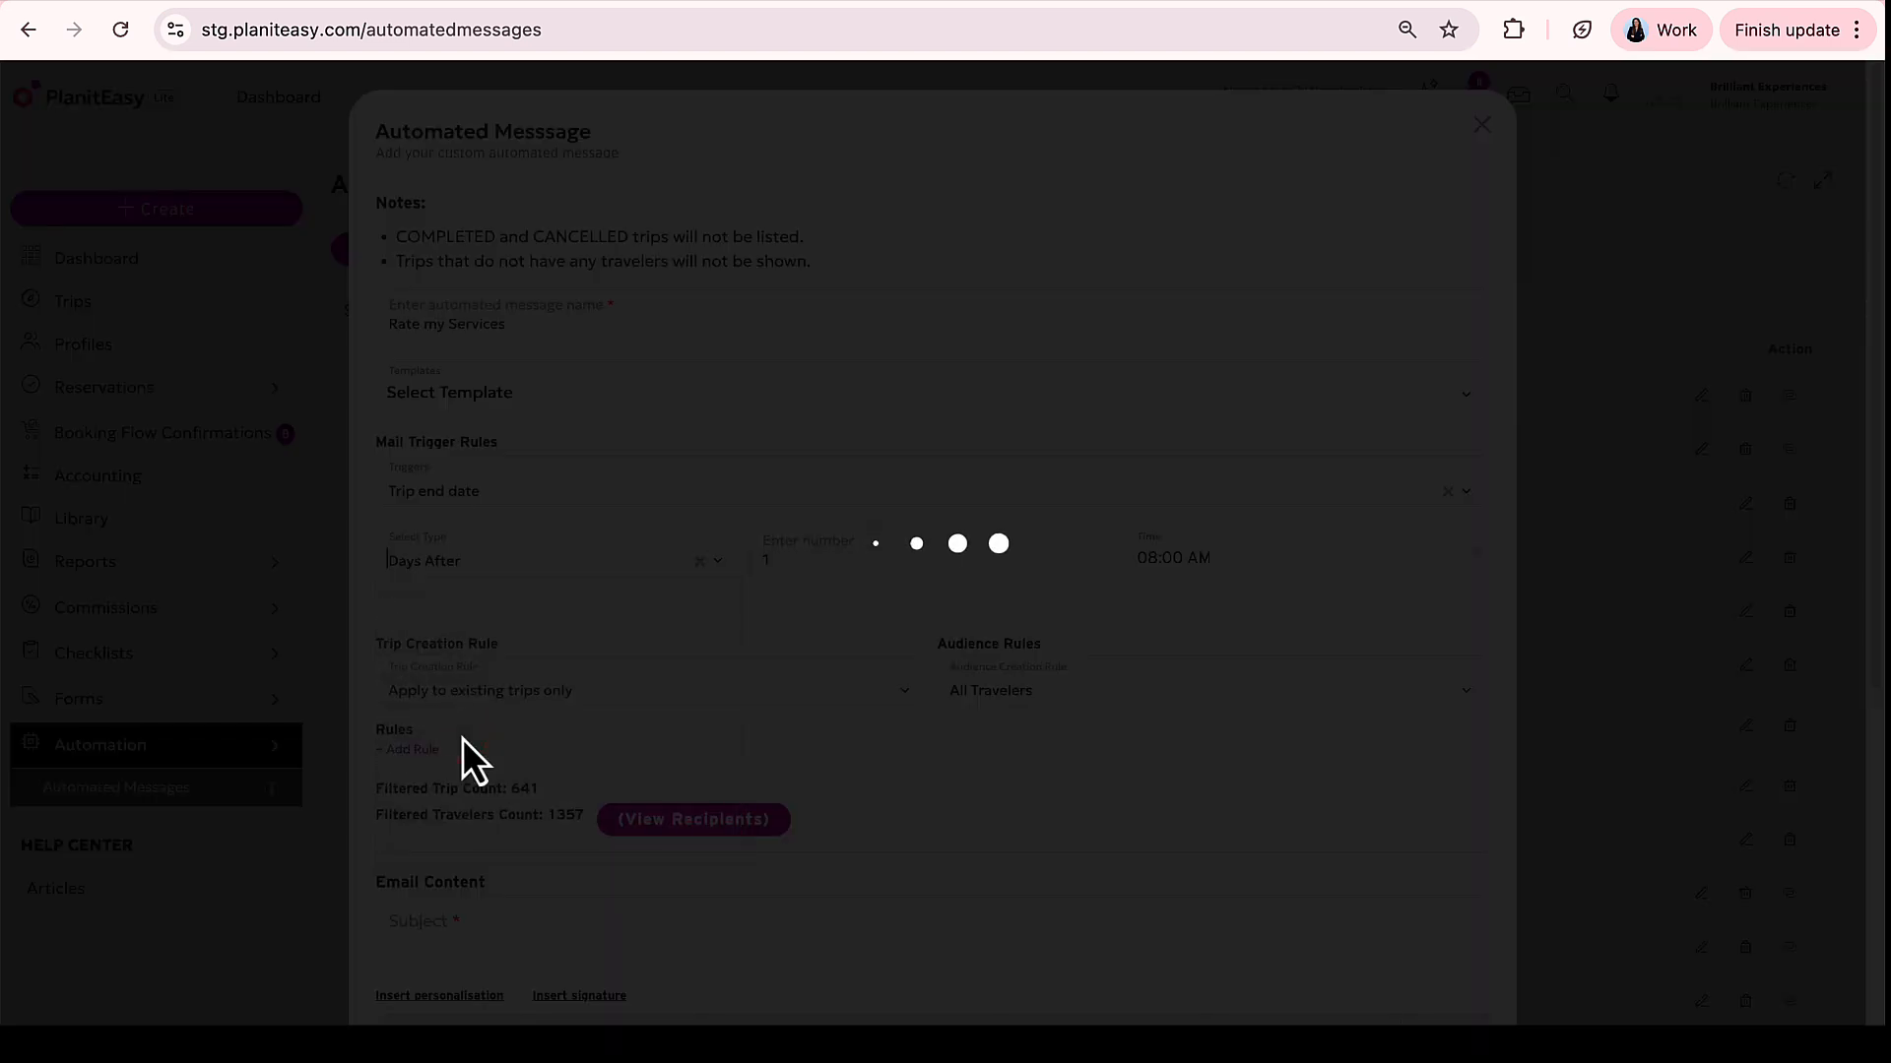
left_click(827, 549)
type("1")
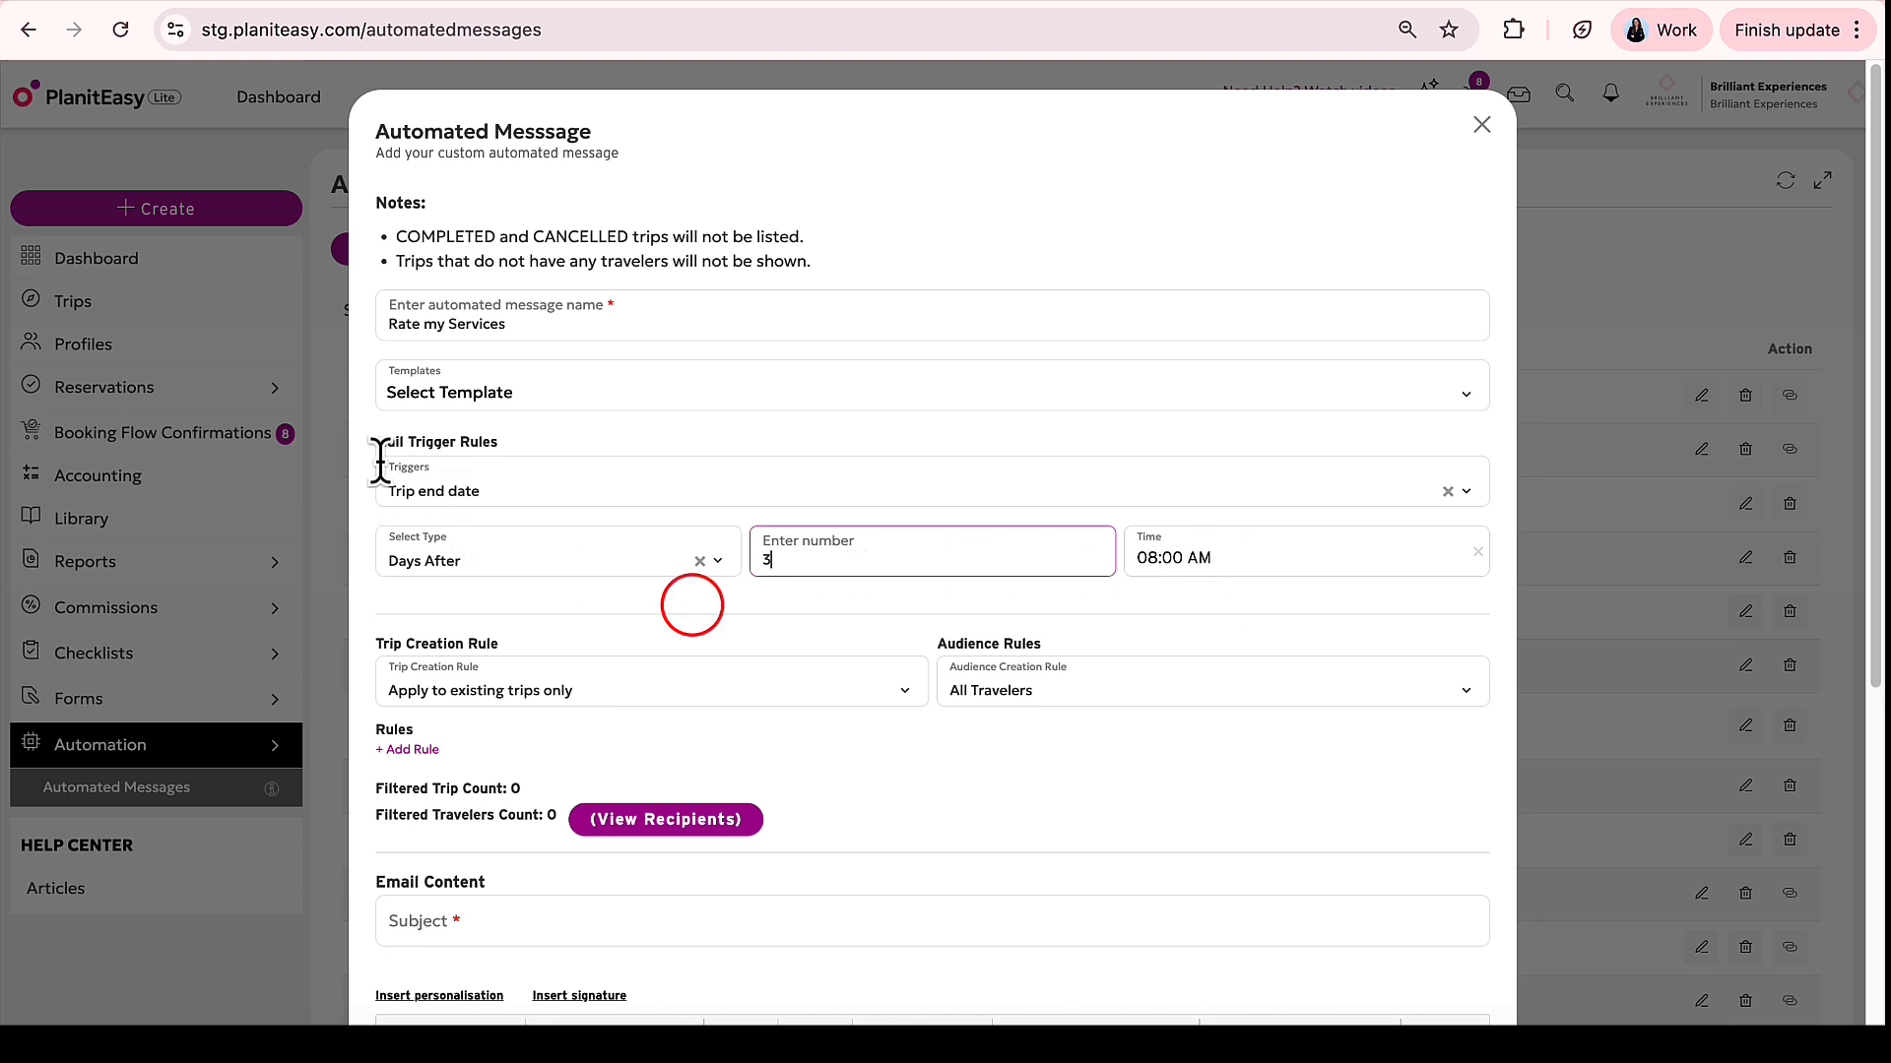
left_click(694, 606)
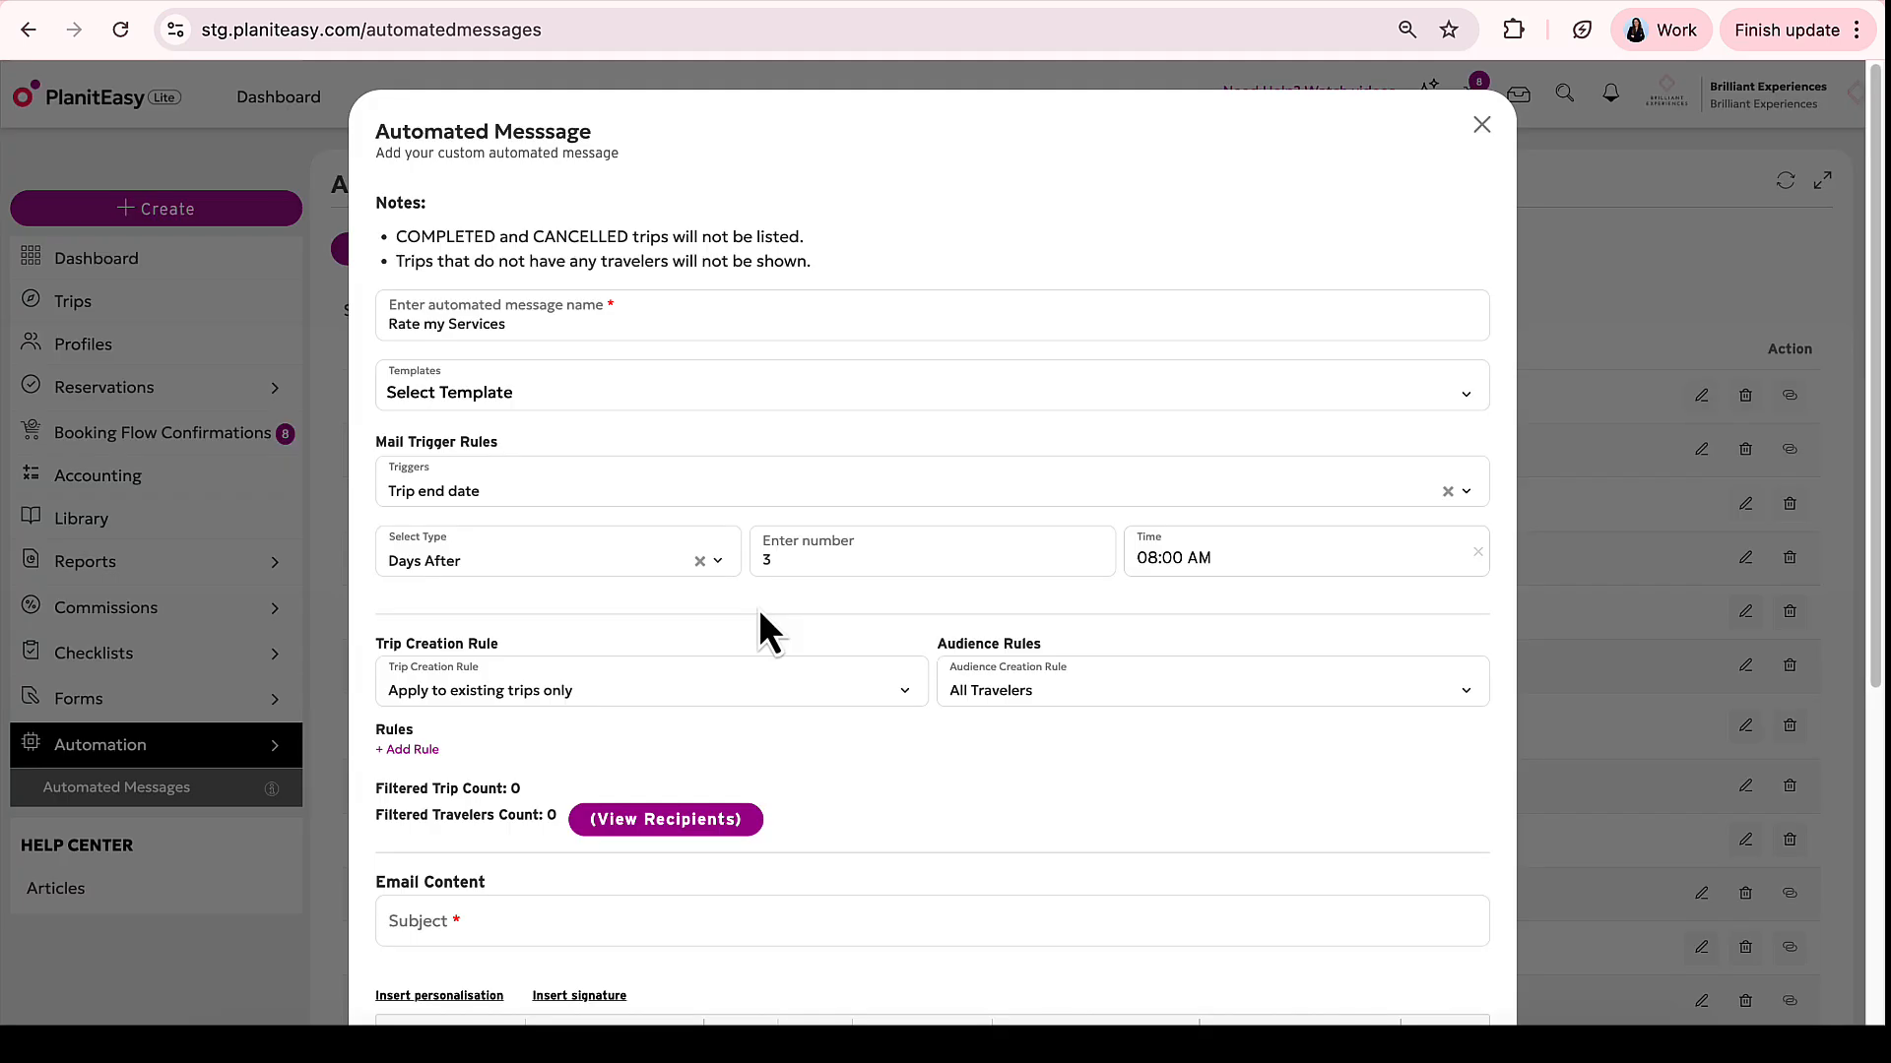
Set the trip creation rule to "Apply to existing and new trips created" and the audience rule to All Travelers.
scroll(729, 581, "down", 1)
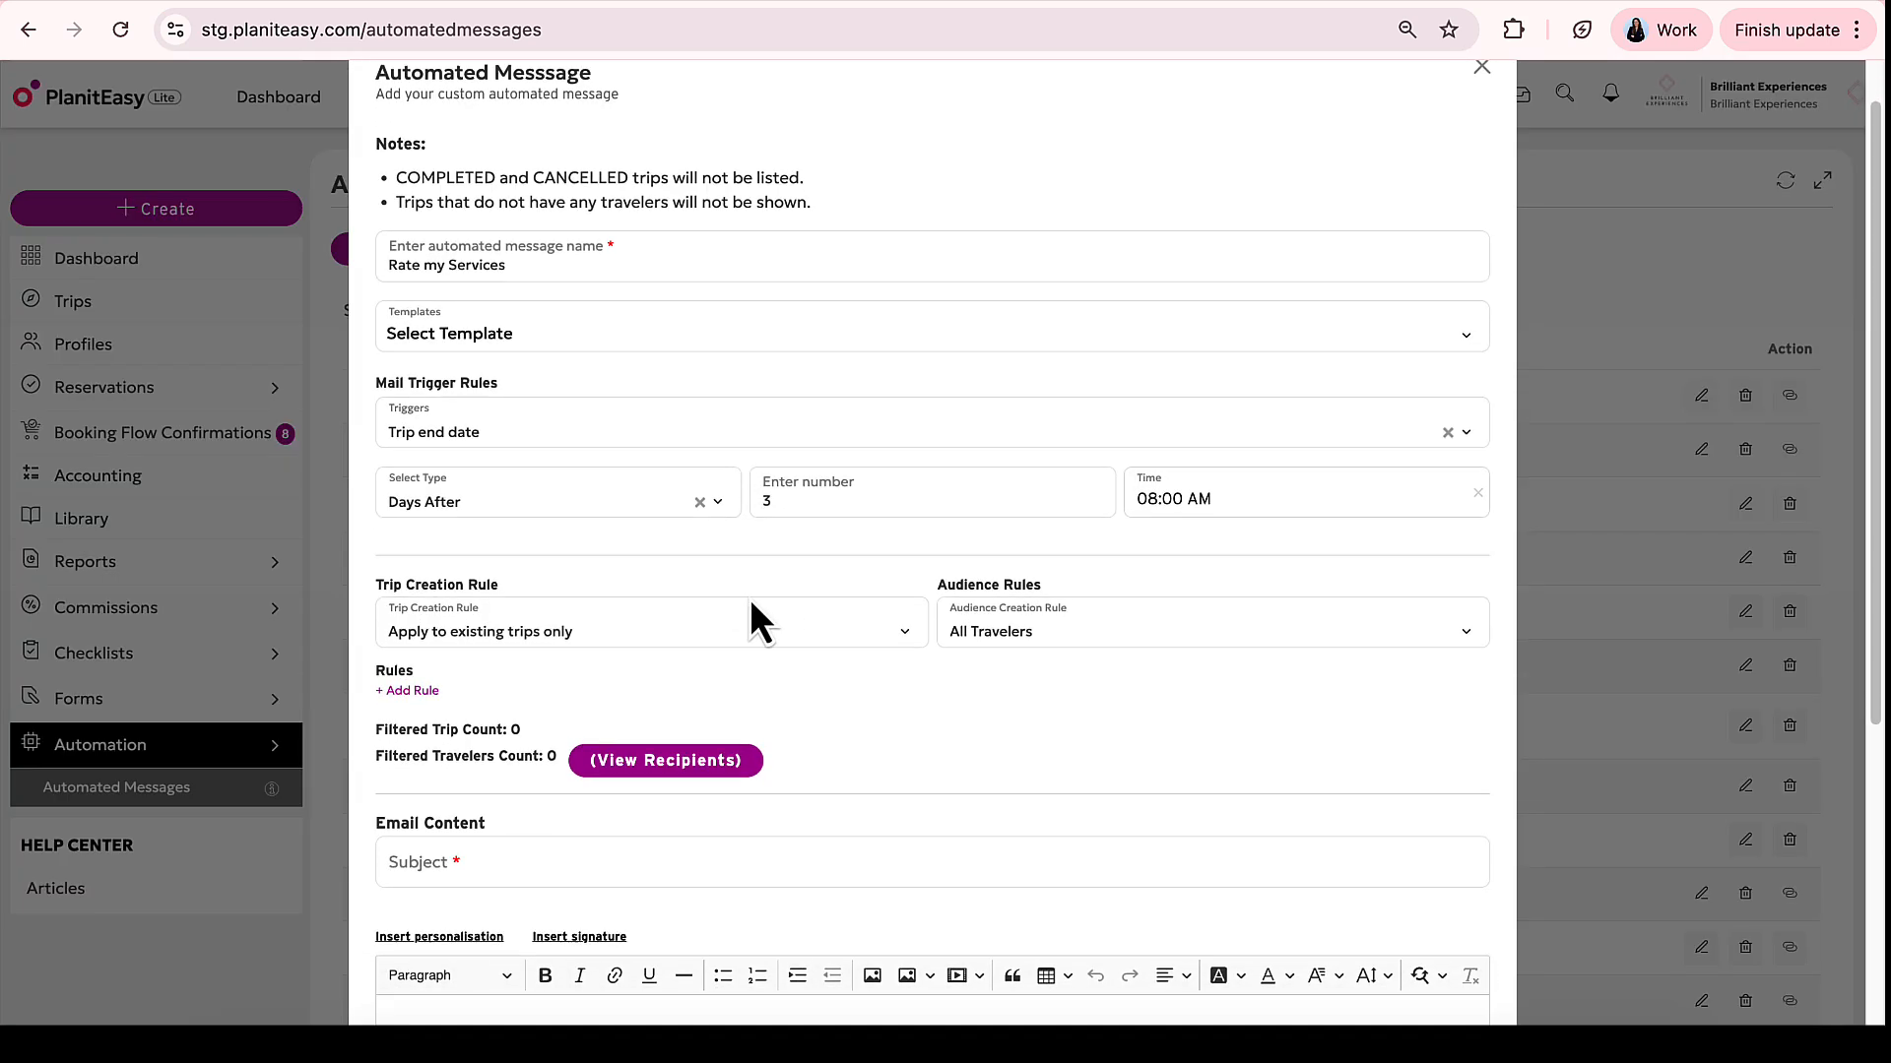
left_click(640, 625)
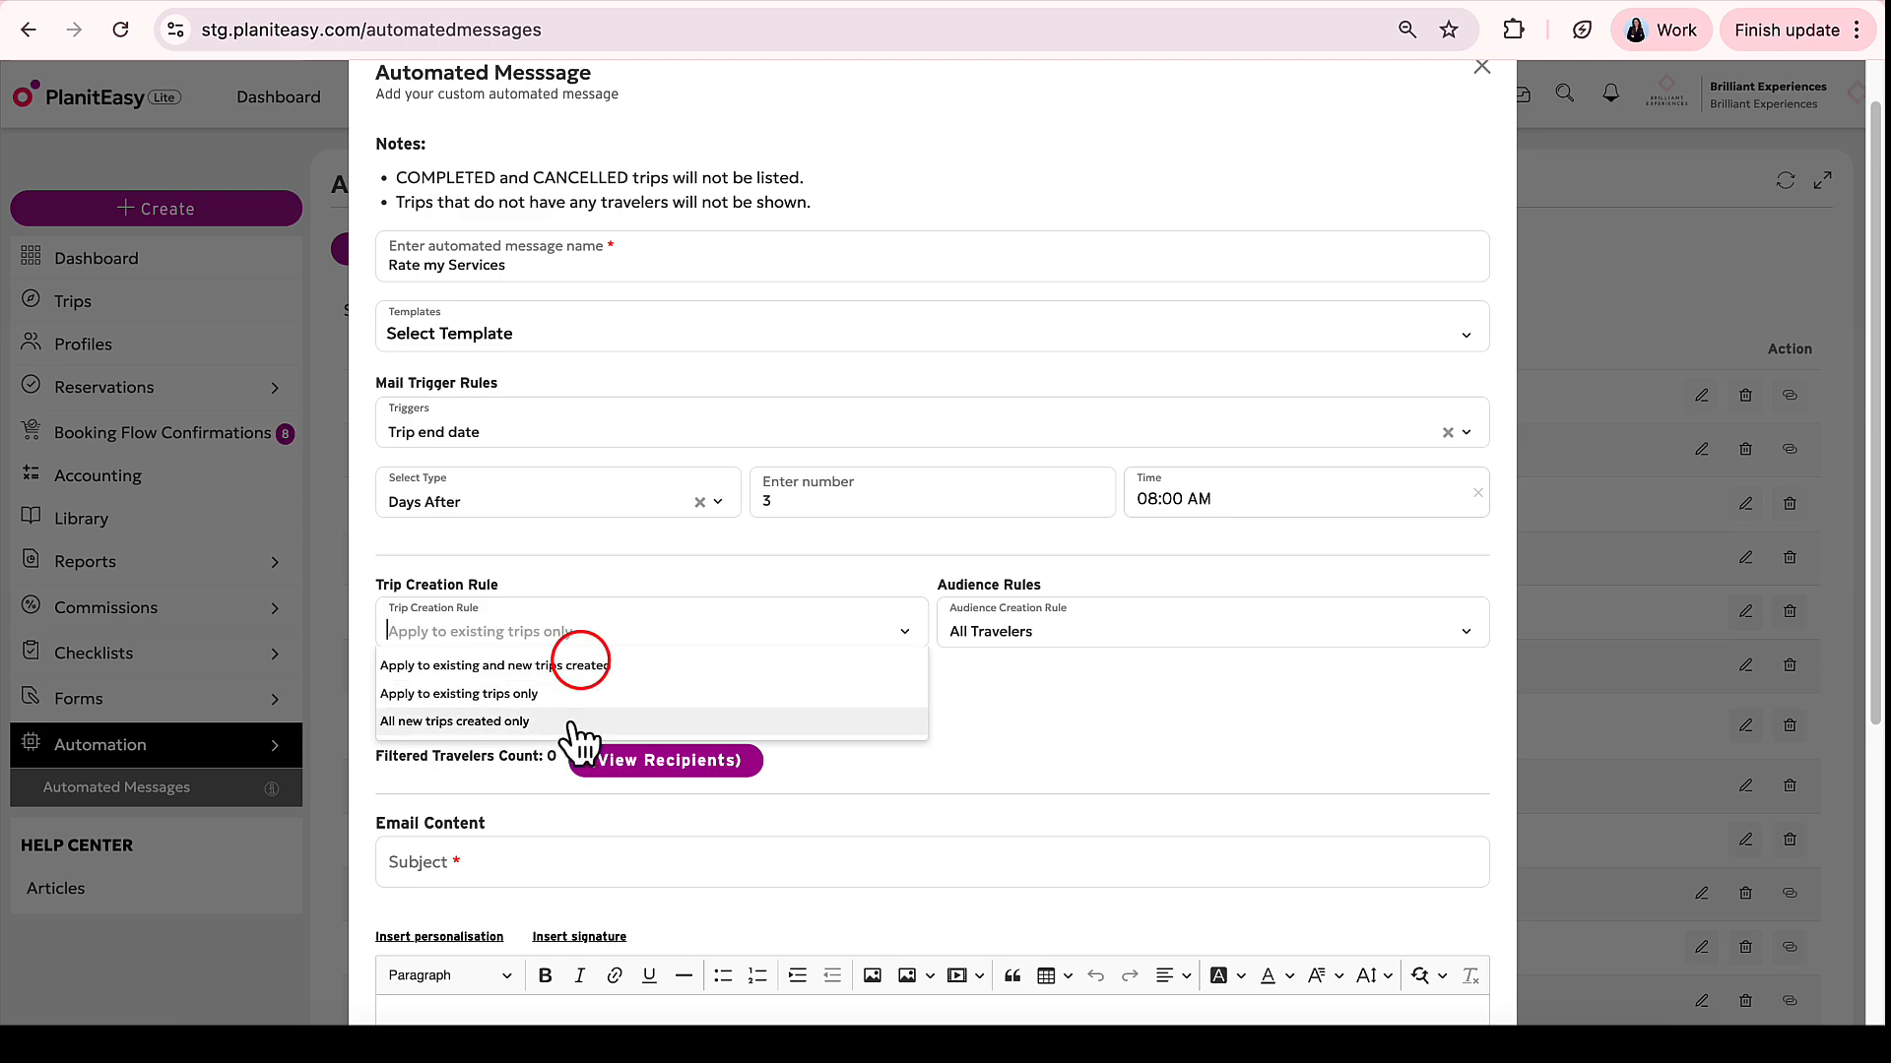
left_click(581, 659)
left_click(1101, 626)
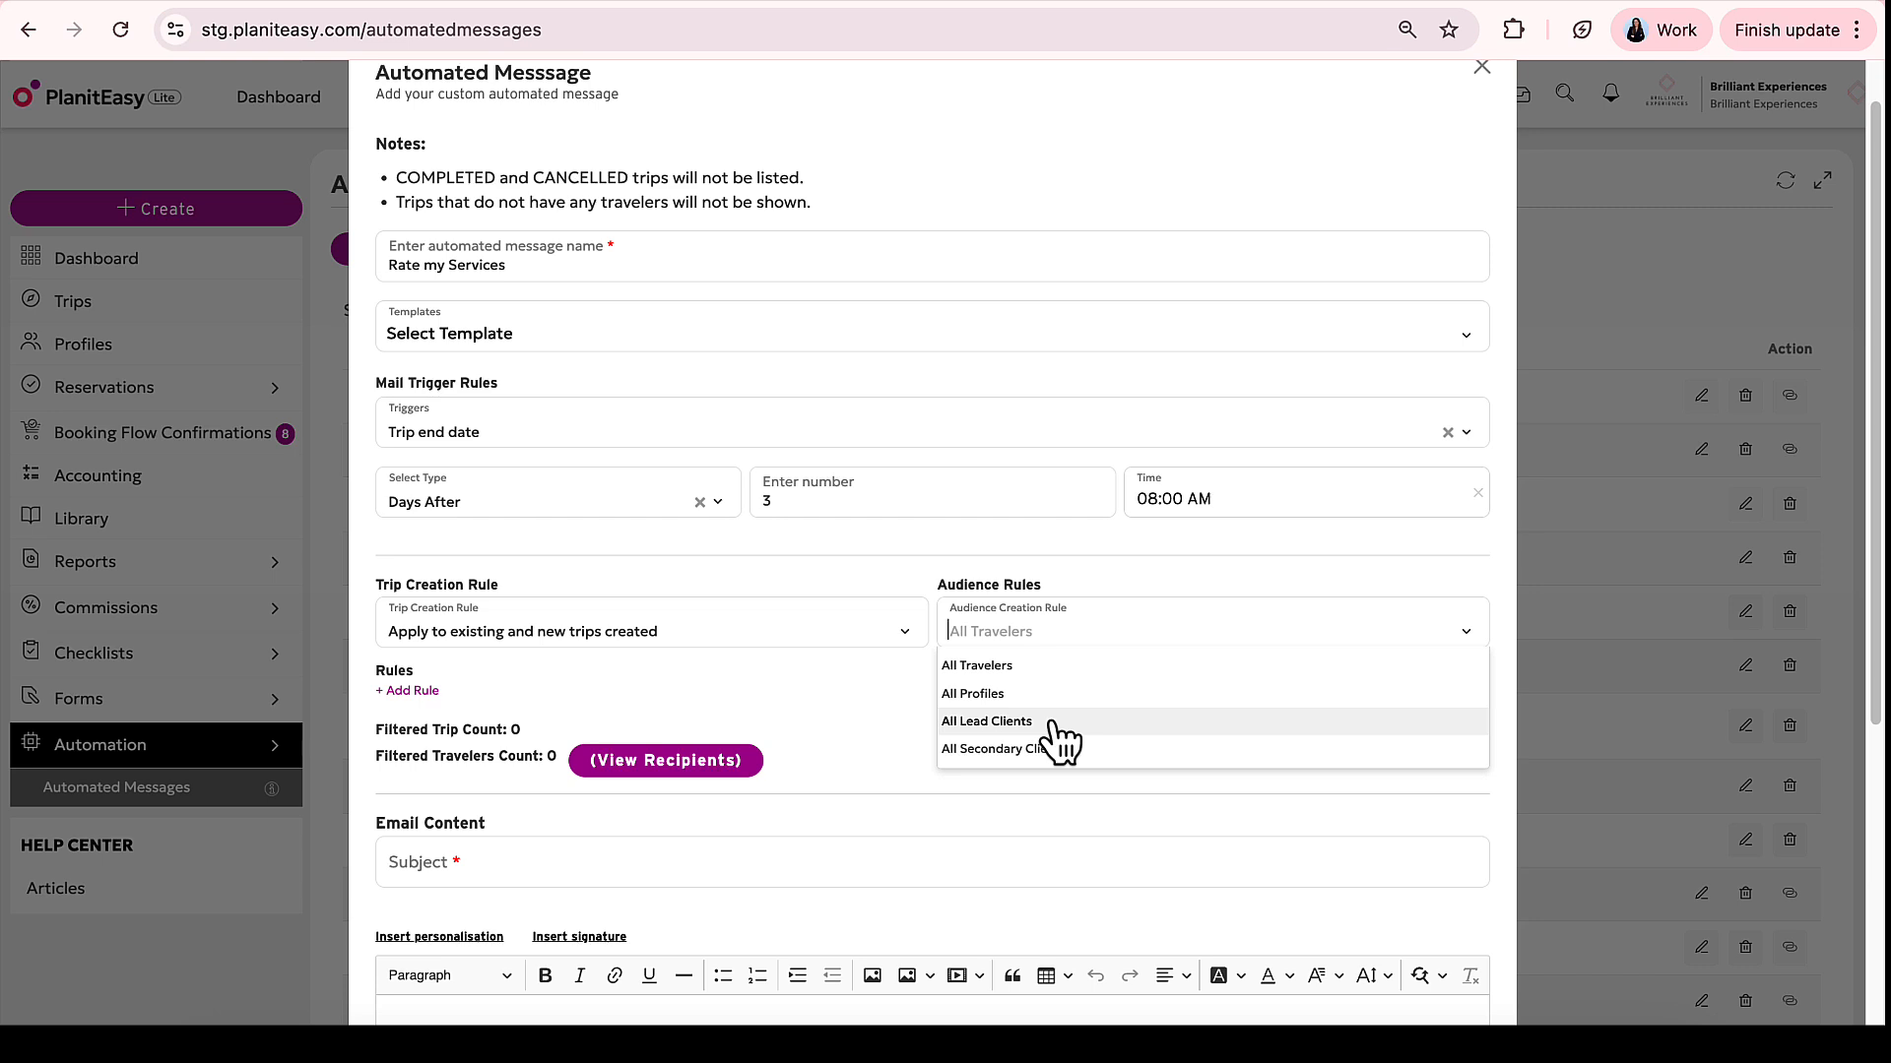
left_click(1054, 666)
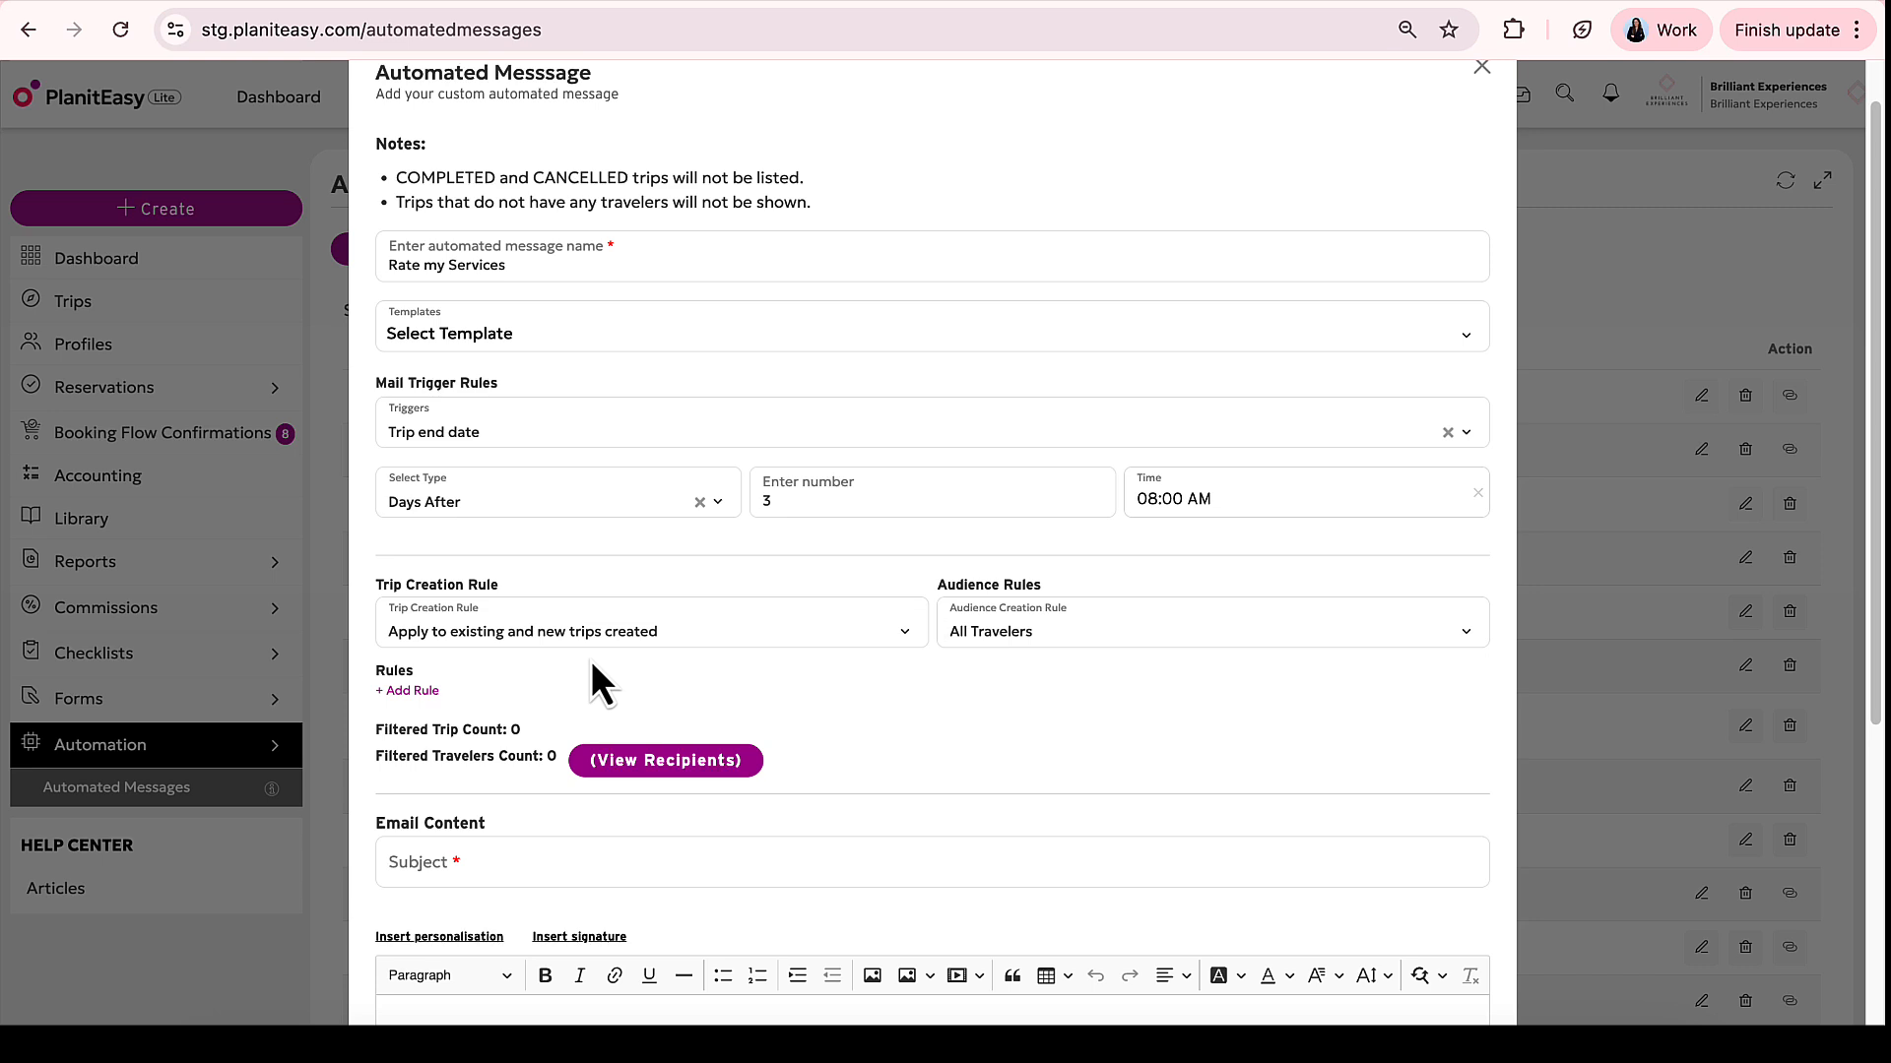
left_click(894, 716)
left_click(408, 691)
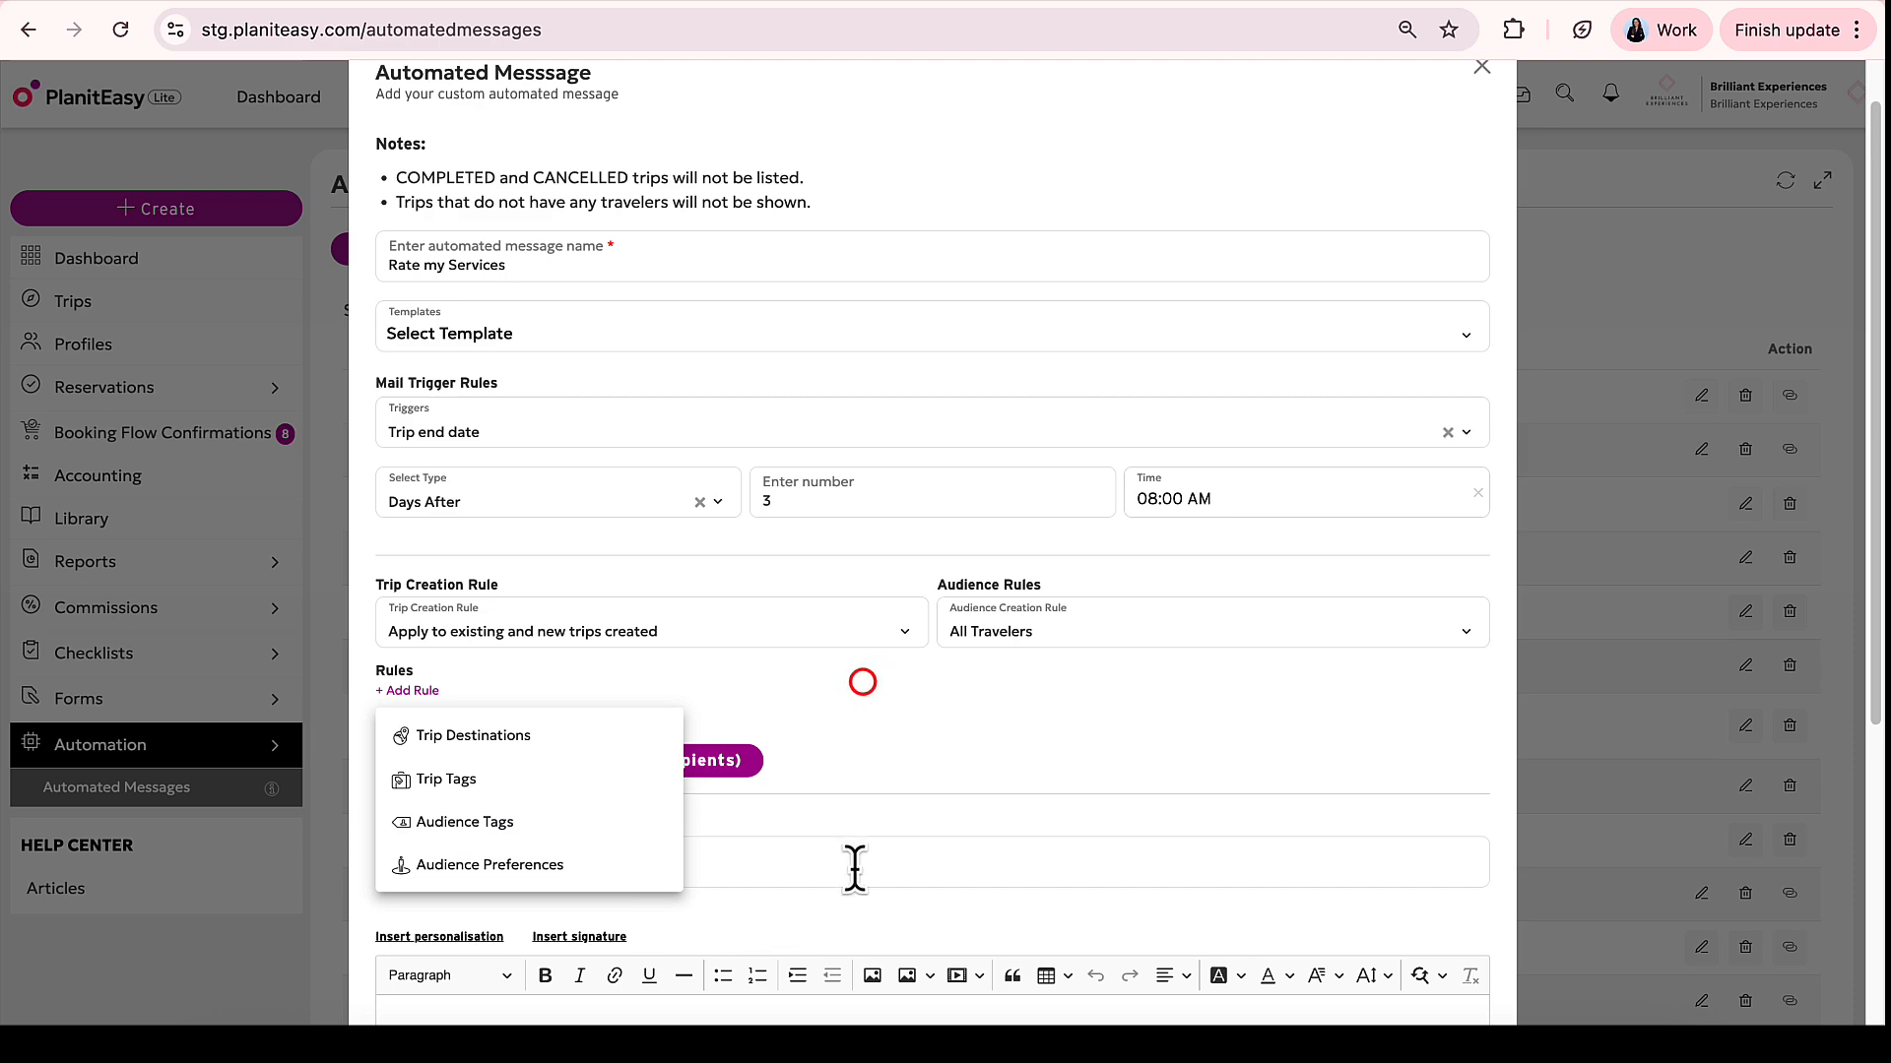
left_click(865, 686)
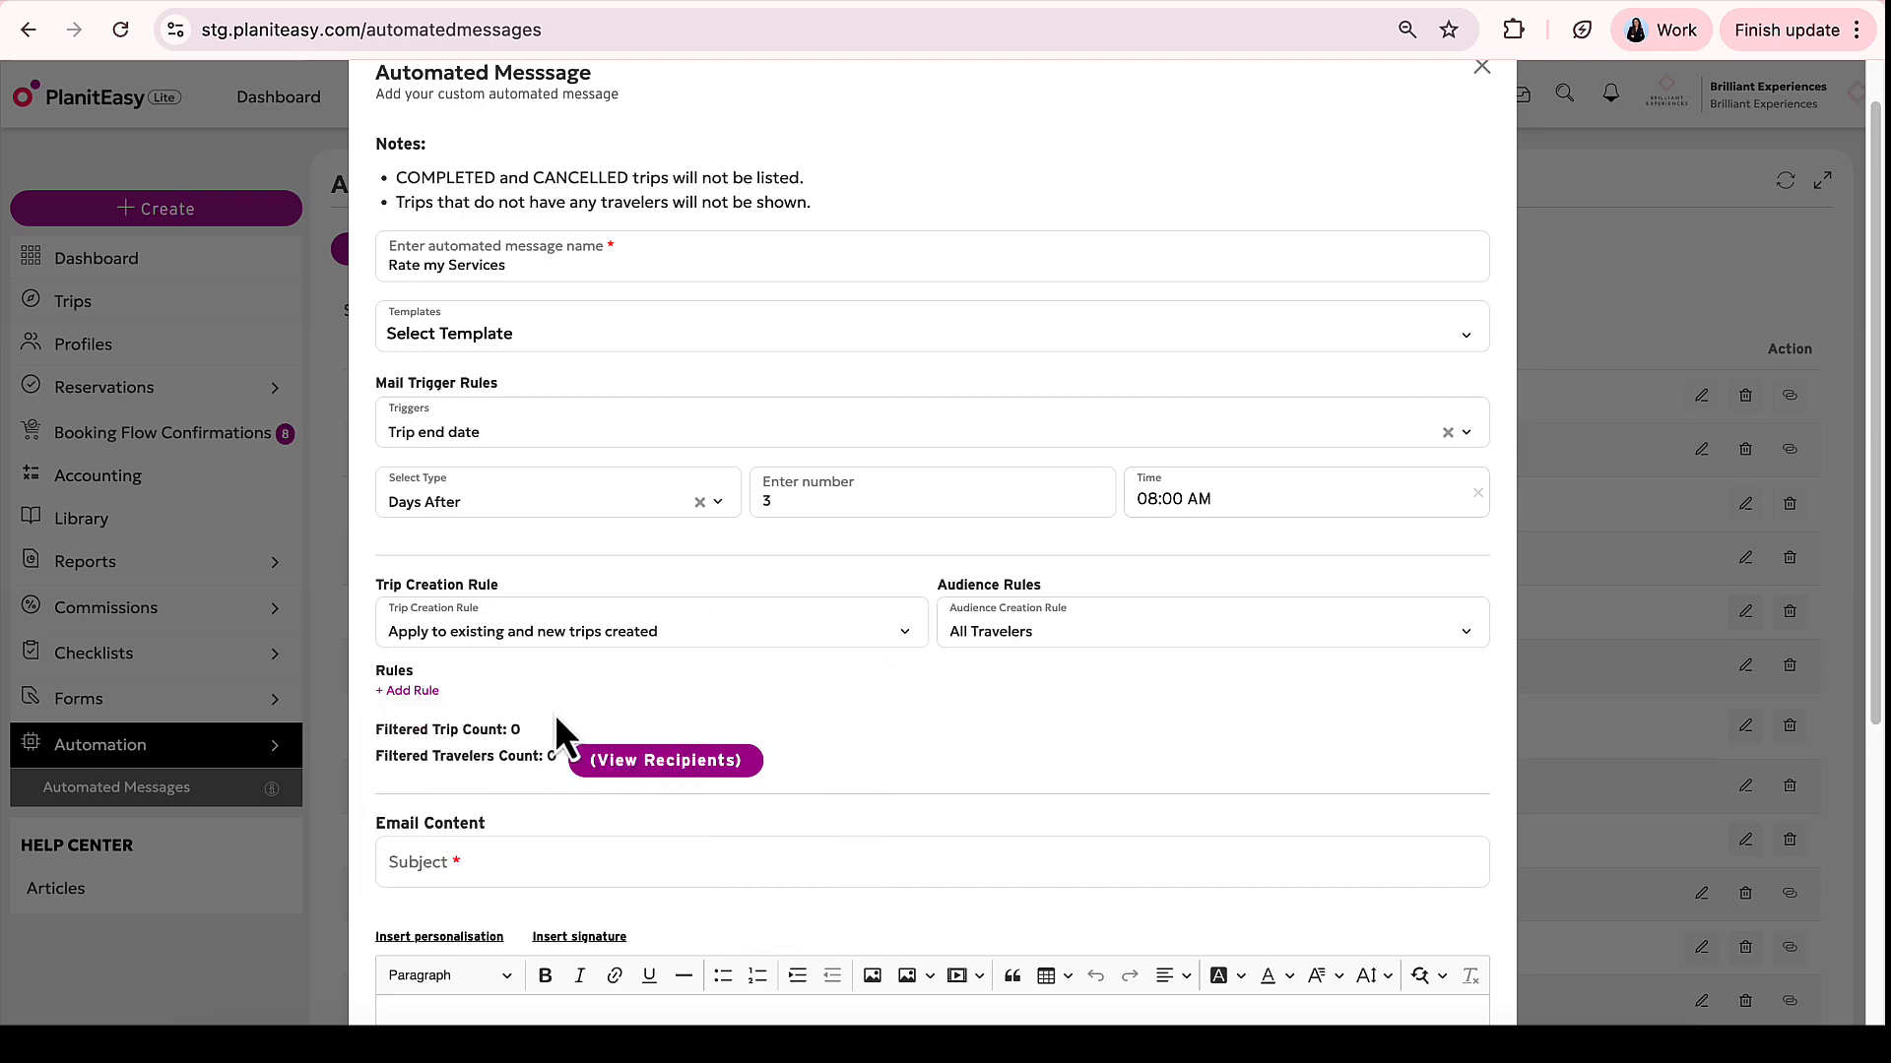
Enter "Your review would mean the world!" as the email subject.
scroll(930, 741, "down", 4)
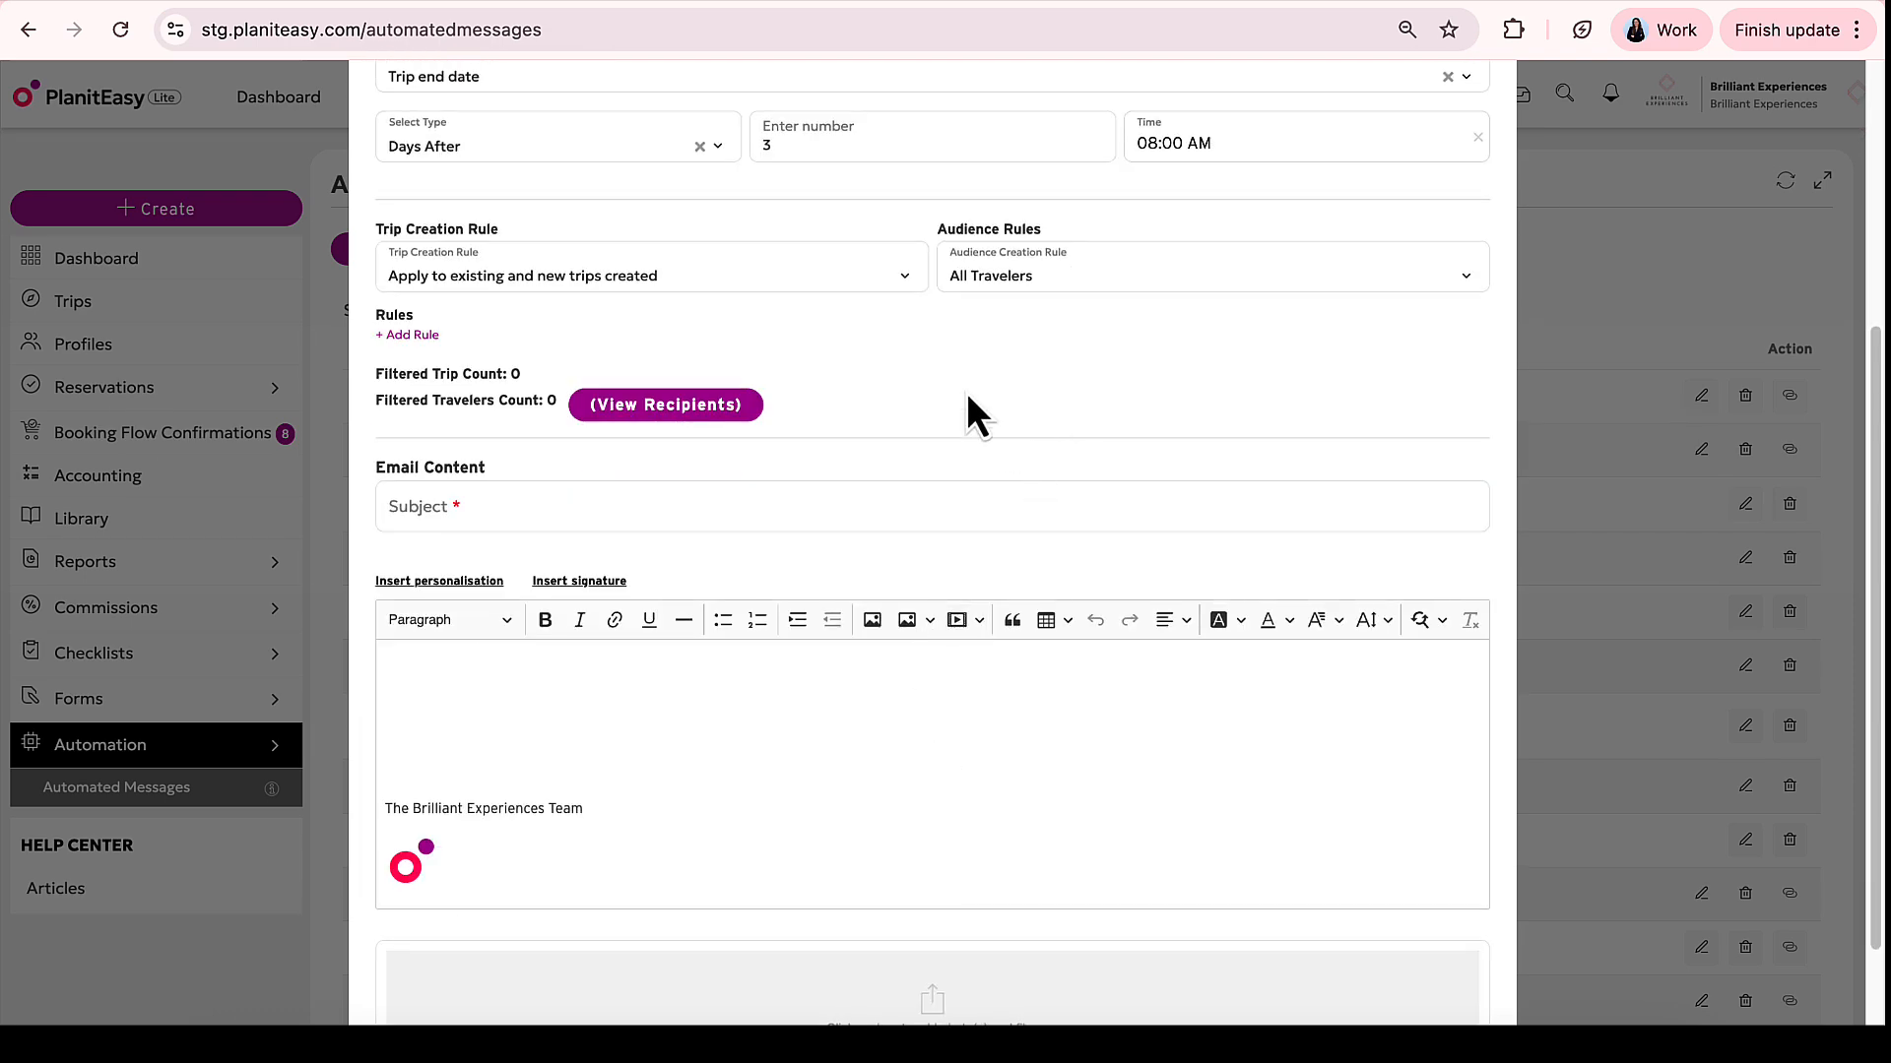
left_click(596, 499)
left_click(582, 498)
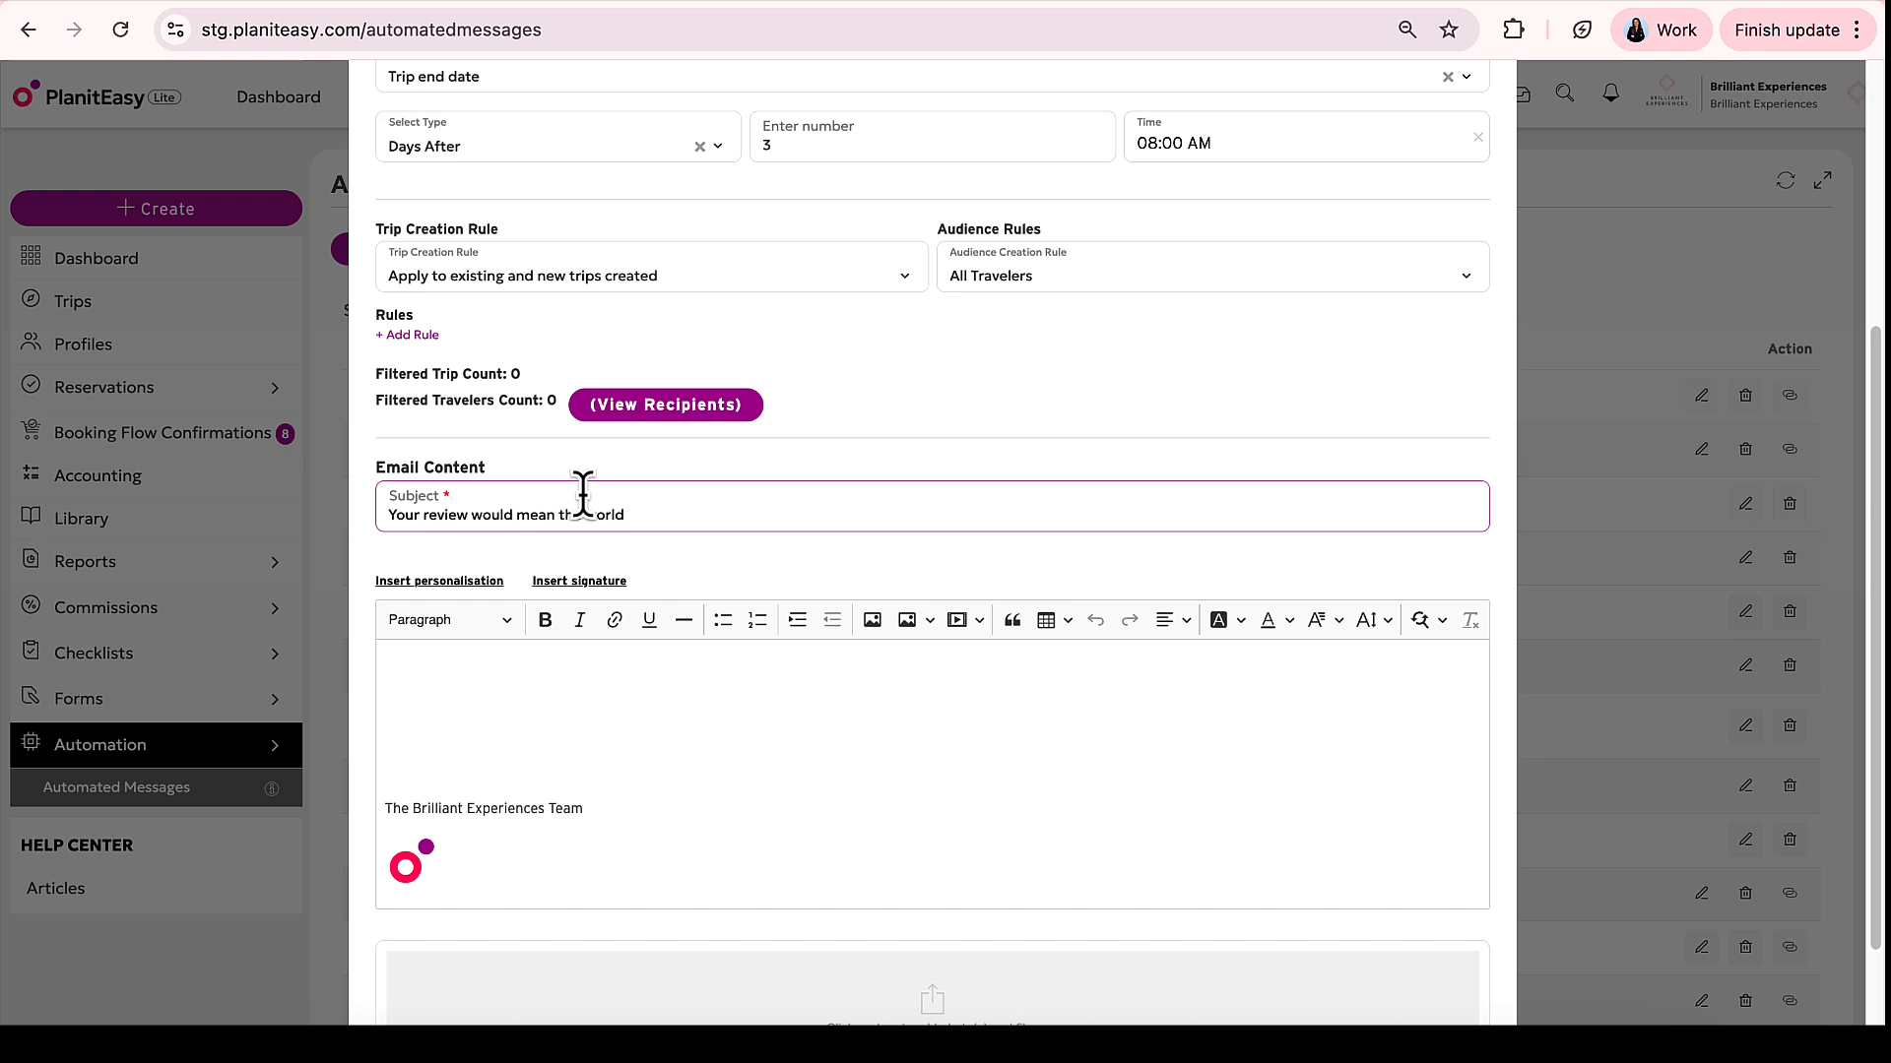
type("!")
Remove the blank lines above the signature and insert a post-trip message body starting "Hi [FirstName]," that asks travelers to share their experience.
left_click(516, 650)
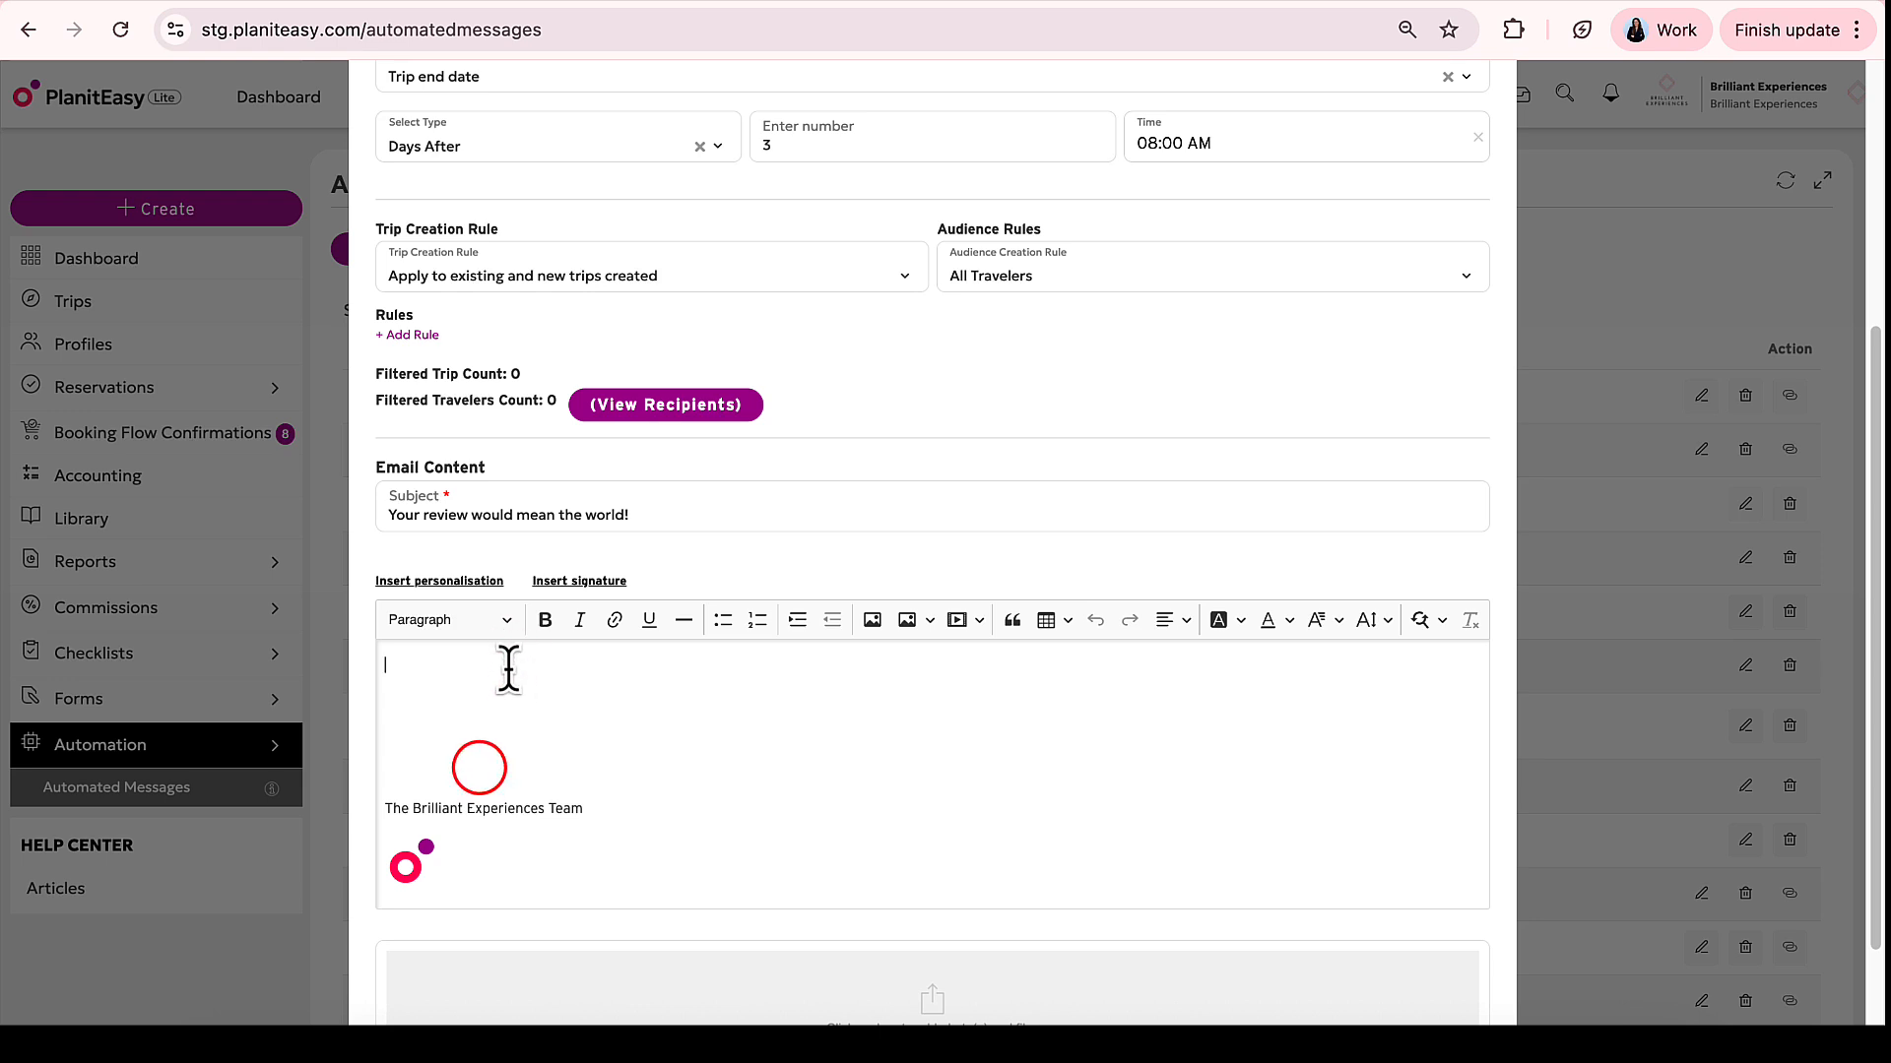
left_click(476, 768)
key("BackSpace")
key("BackSpace")
key("BackSpace")
scroll(460, 629, "down", 1)
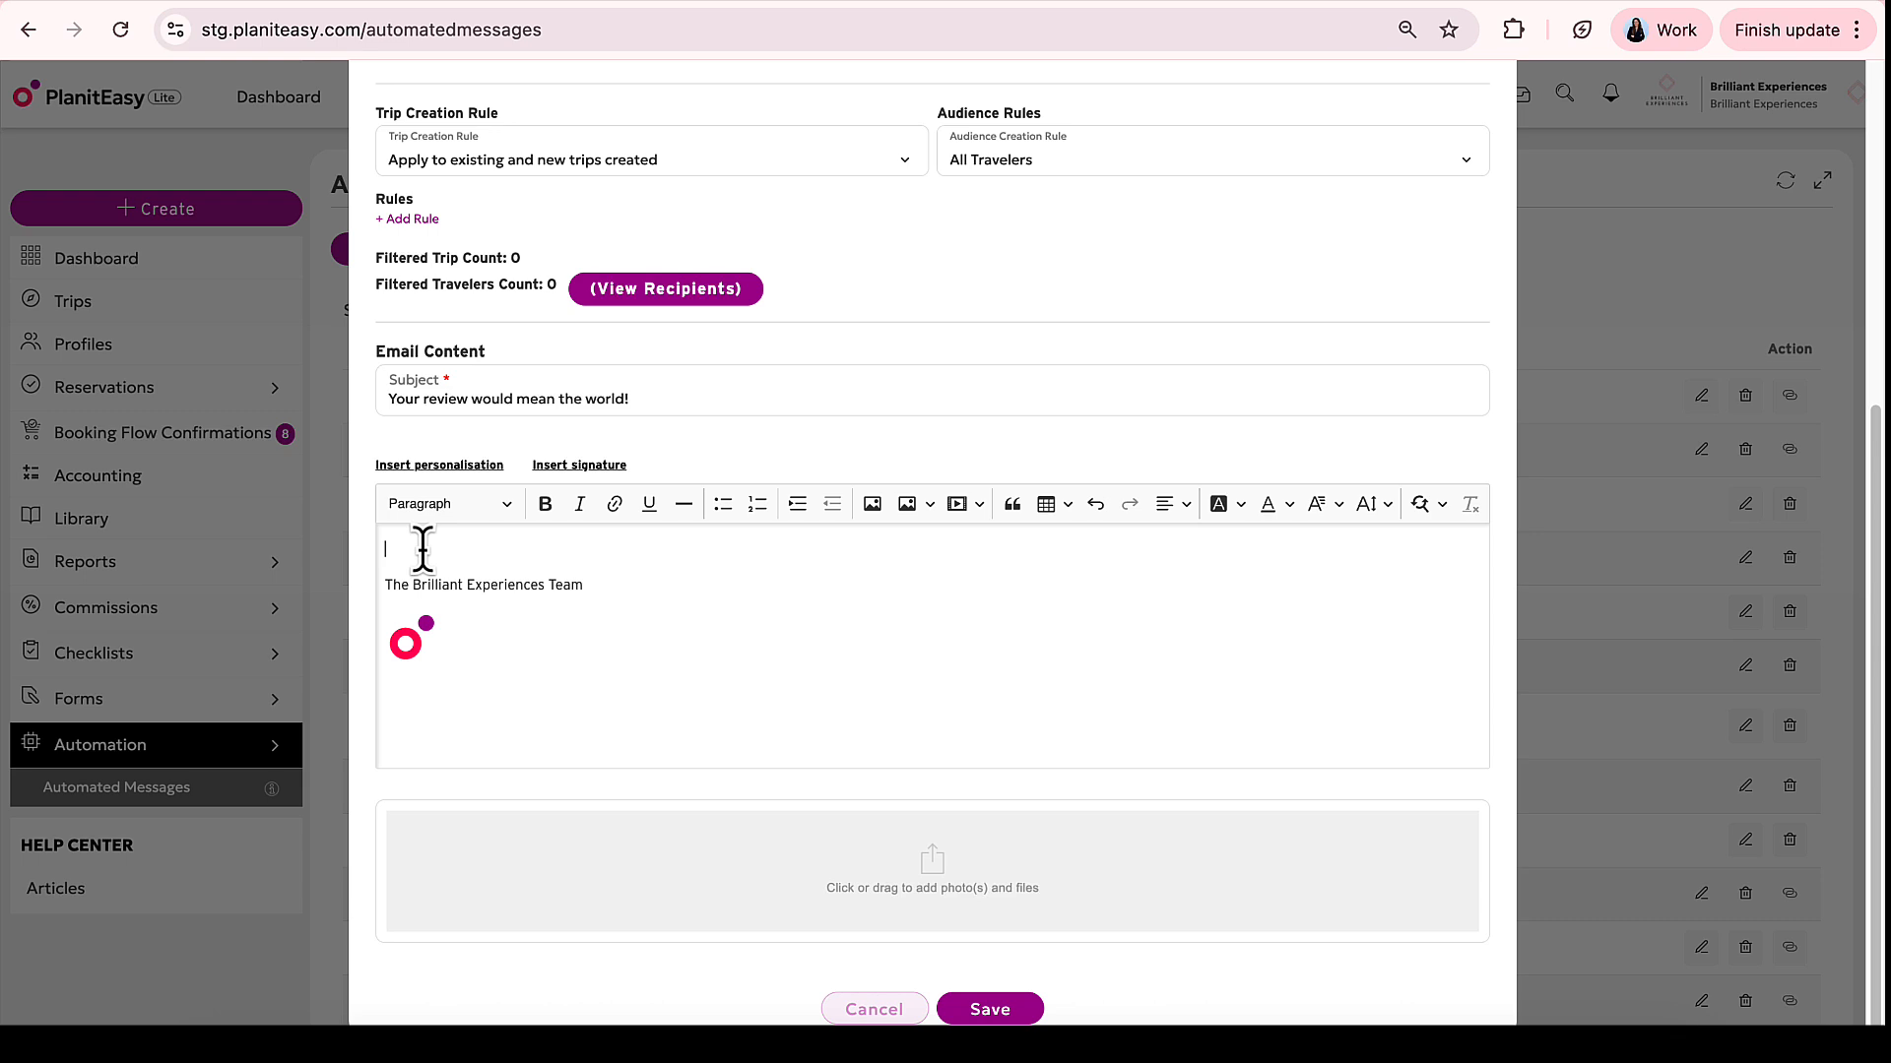
type("Hi [FirstName], I hope you had an amazing time on your recent trip! ✨ It was such a pleasure helping you plan your journey, and I'd love to hear how everything went. Your feedback means a lot – it helps me improve and also helps future travelers feel confident about booking their next adventure. Could you take a quick minute to share your experience? Thank you so much for trusting me with your travel plans – I can't wait to help you plan your next getaway! Warm regards,")
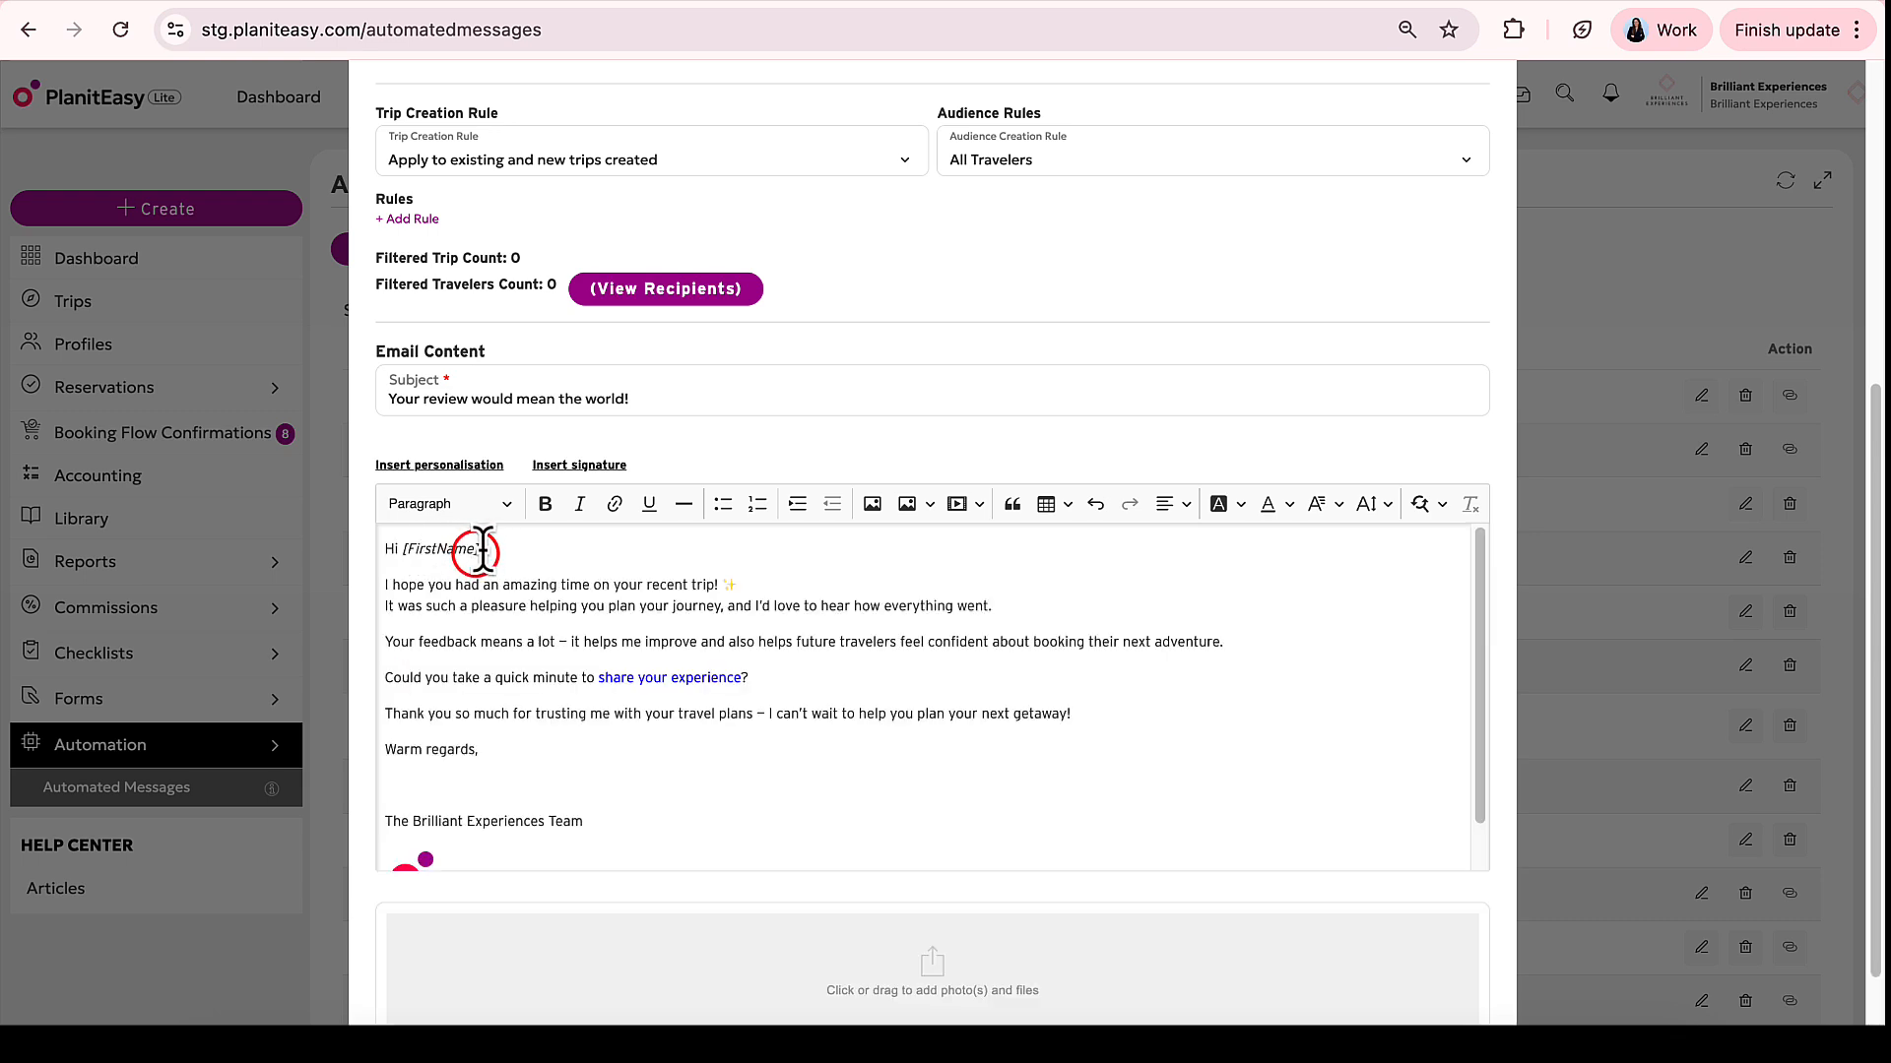
Replace the plain name placeholder in the greeting with the FirstName personalisation field.
left_click_drag(478, 551, 404, 554)
key("BackSpace")
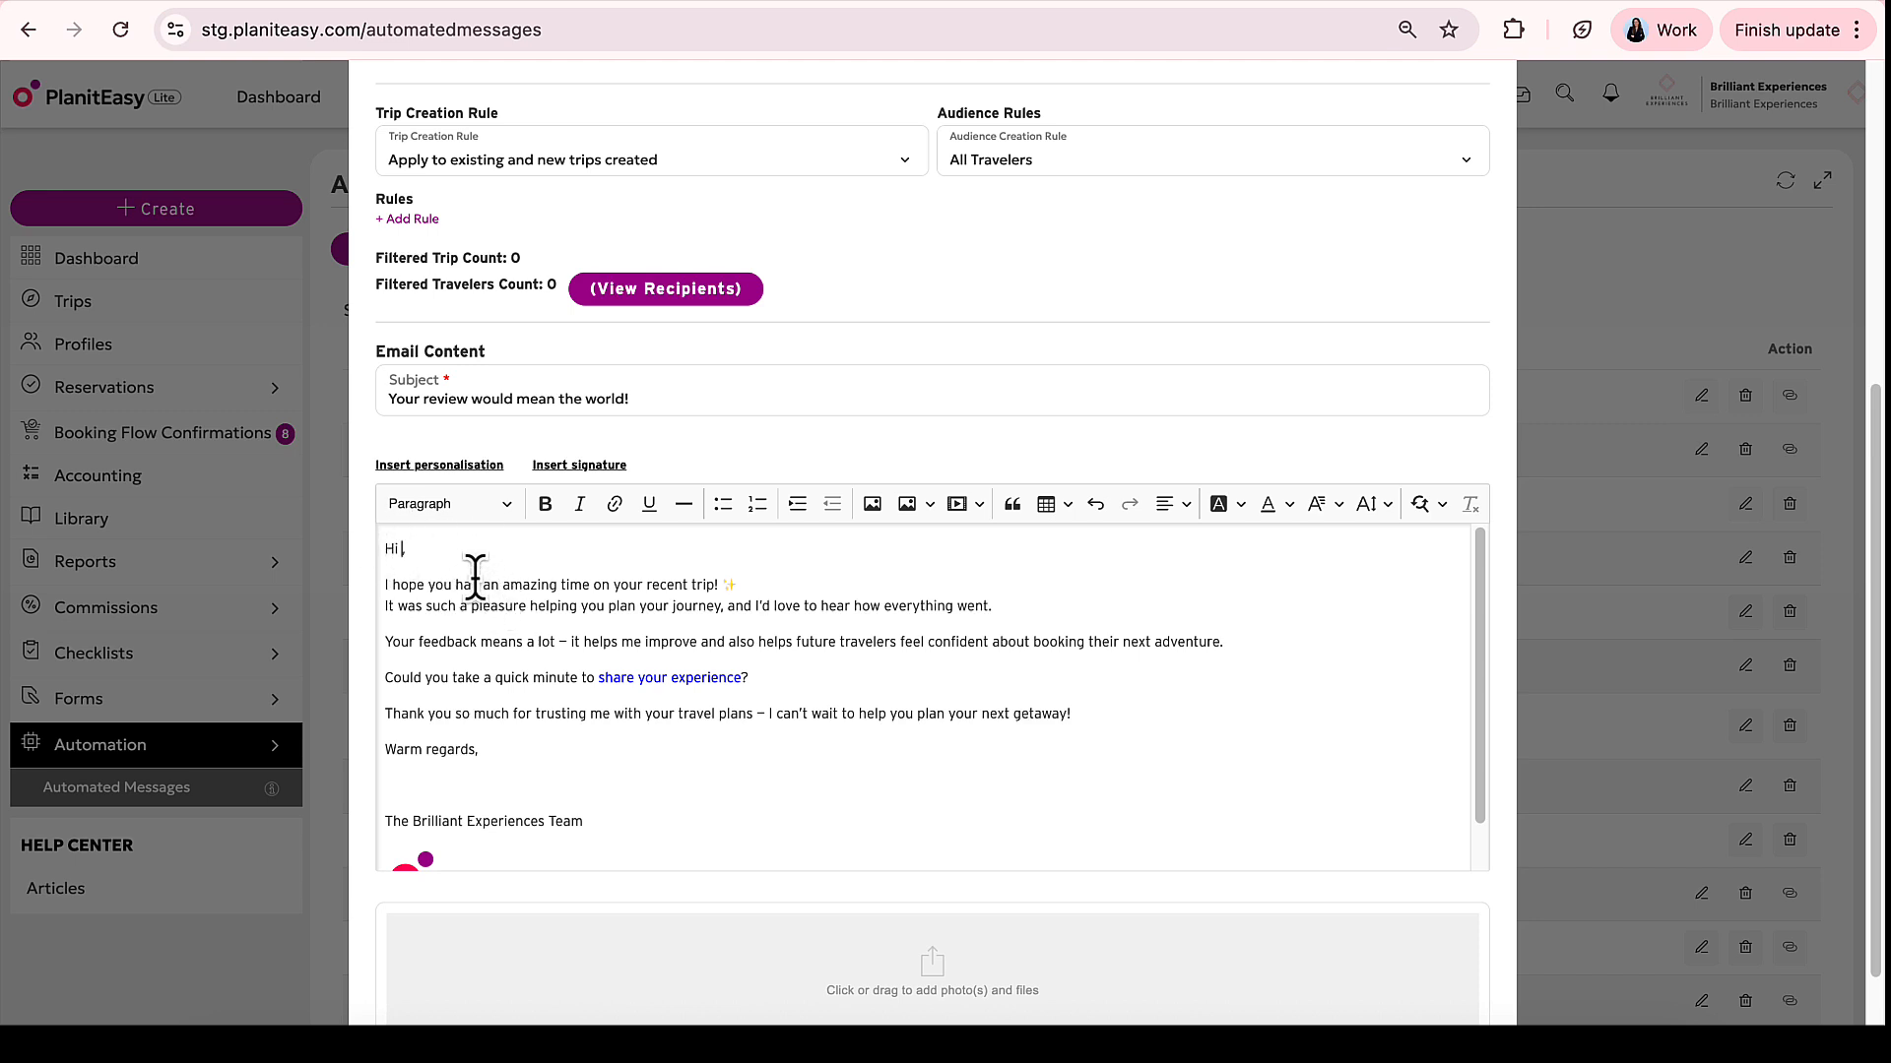
left_click(443, 466)
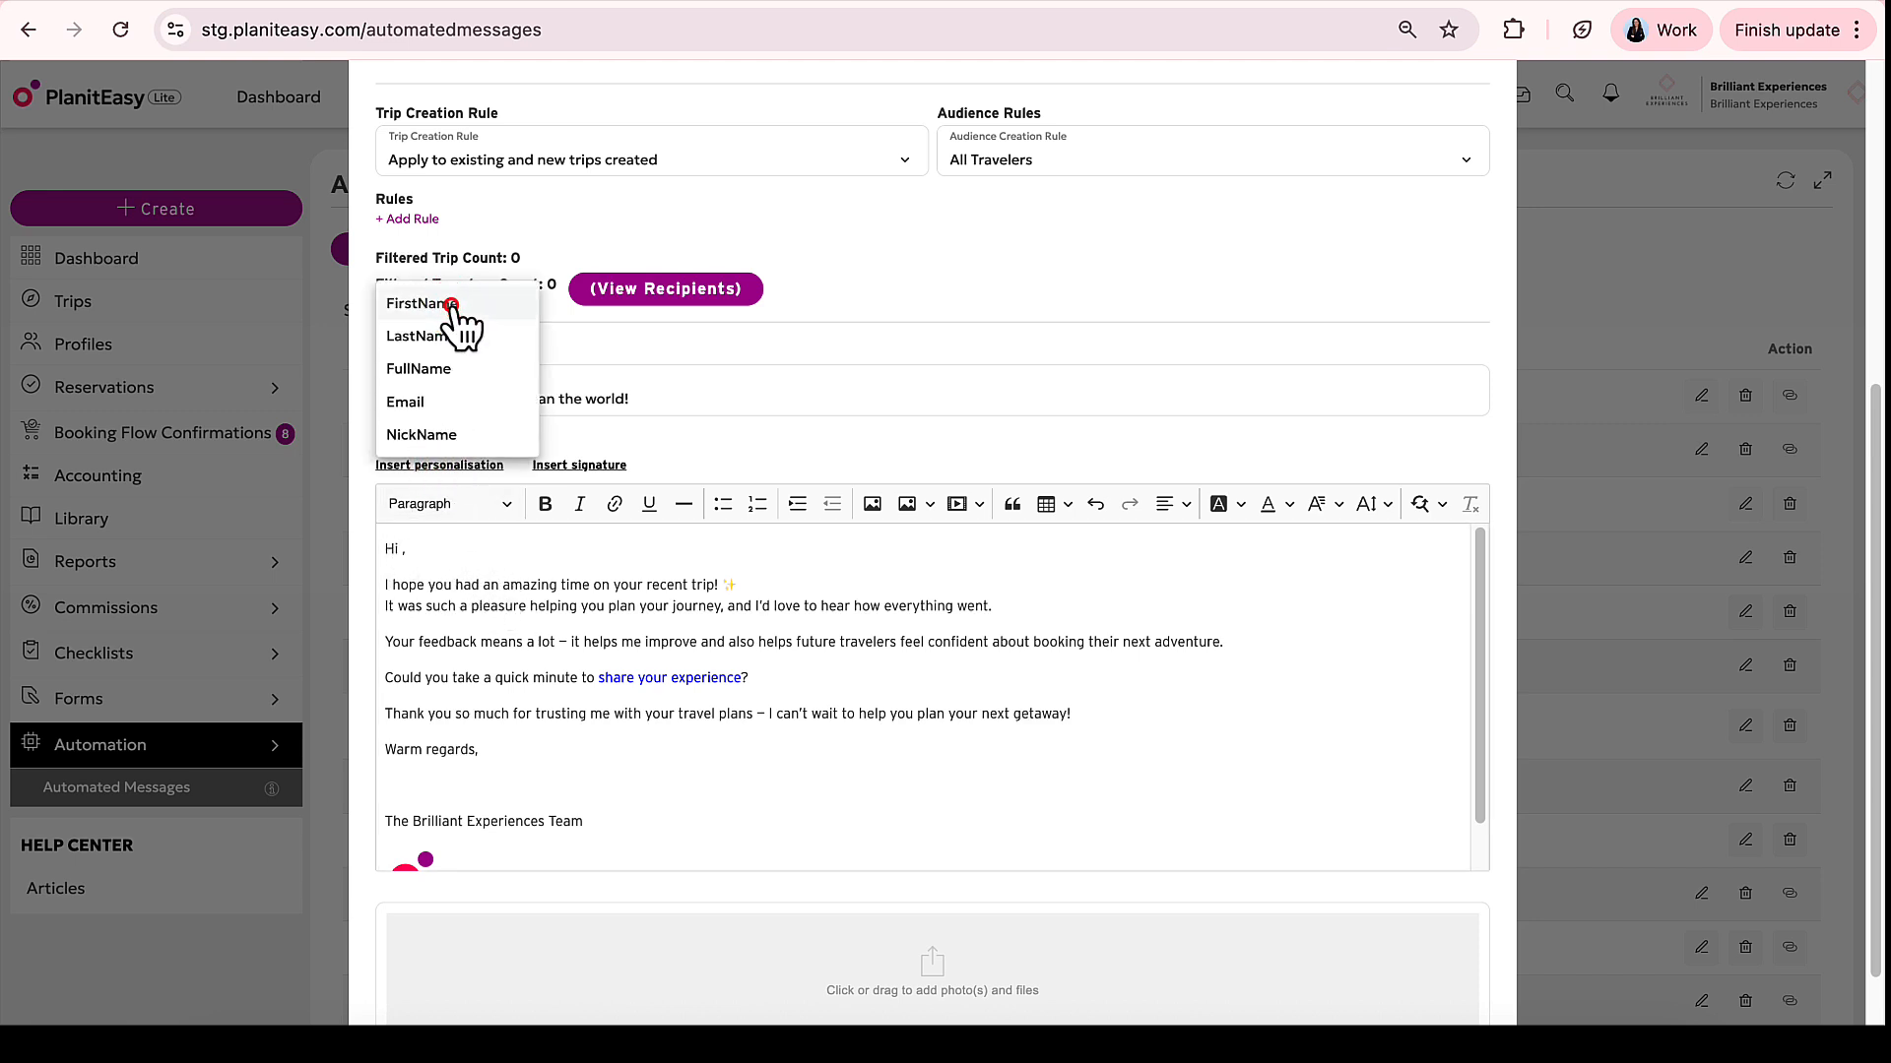
left_click(456, 303)
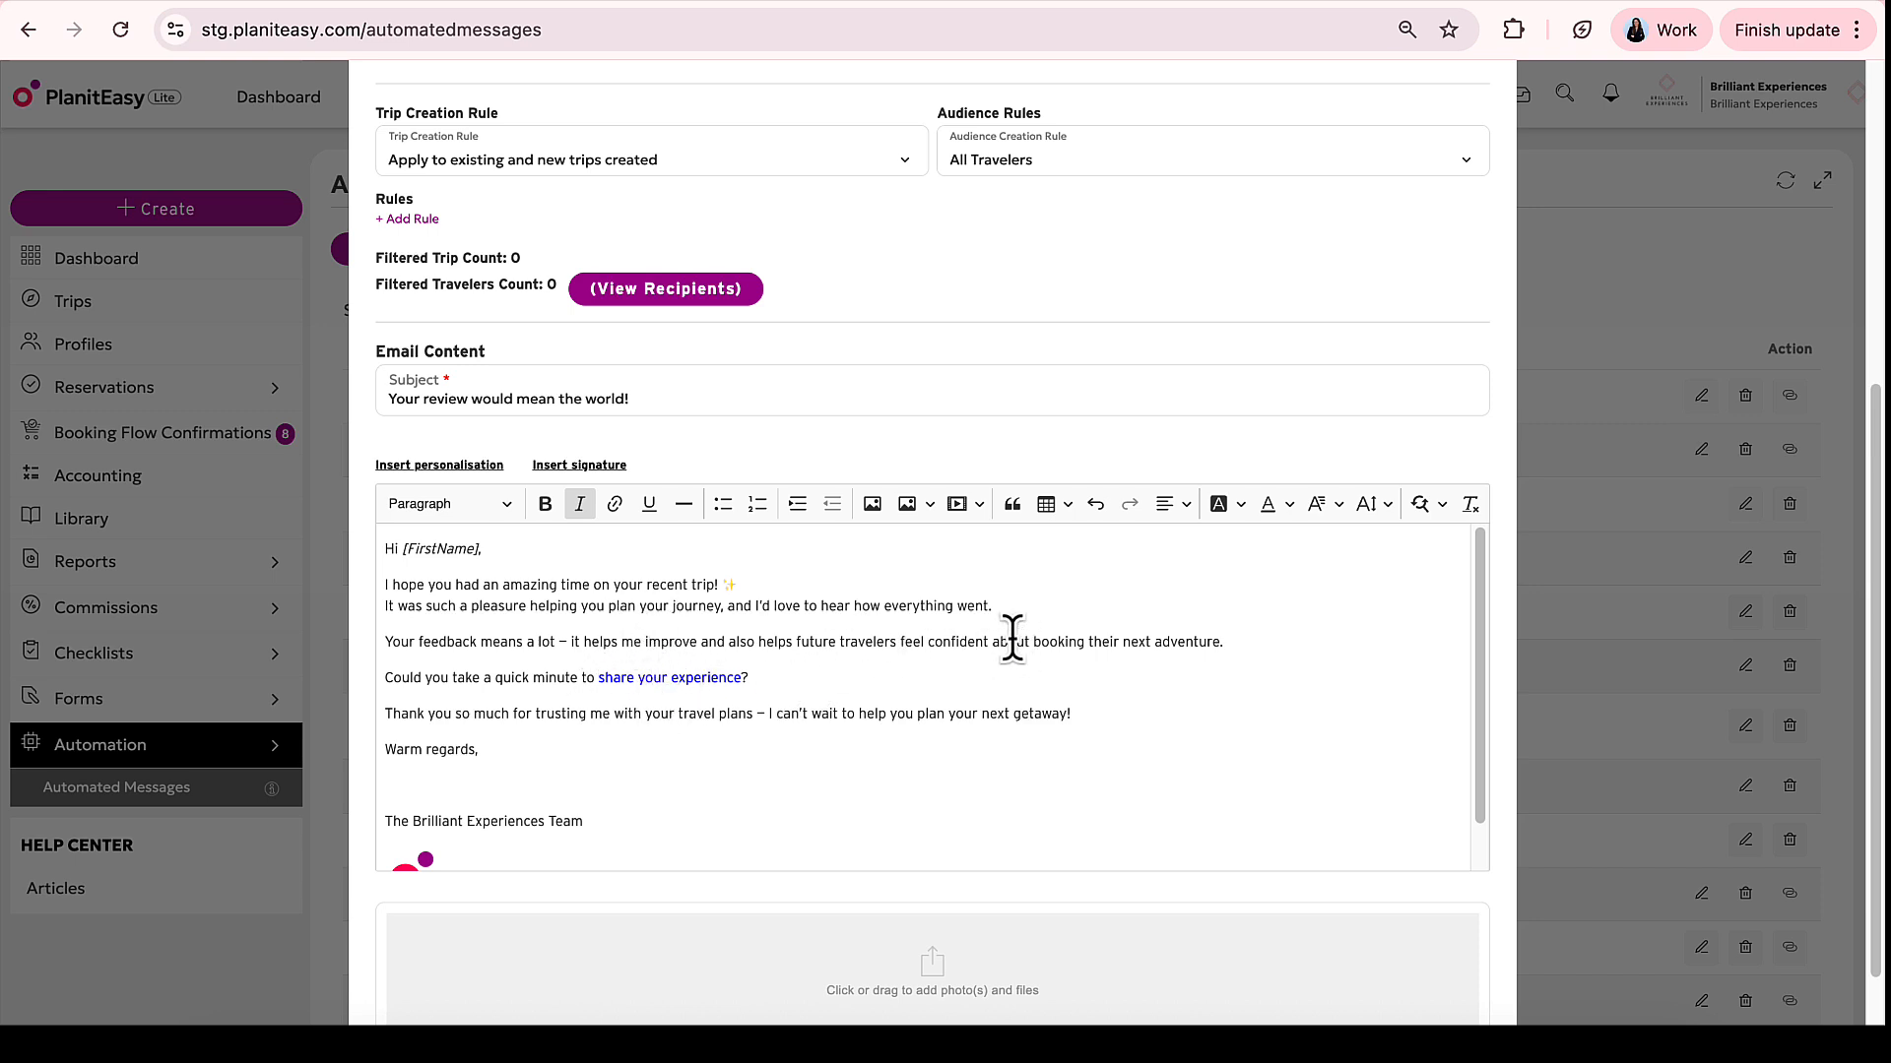
Review the email body, save the automated message, and locate "Rate my Services" in the automated messages list.
scroll(707, 701, "down", 1)
scroll(689, 714, "down", 1)
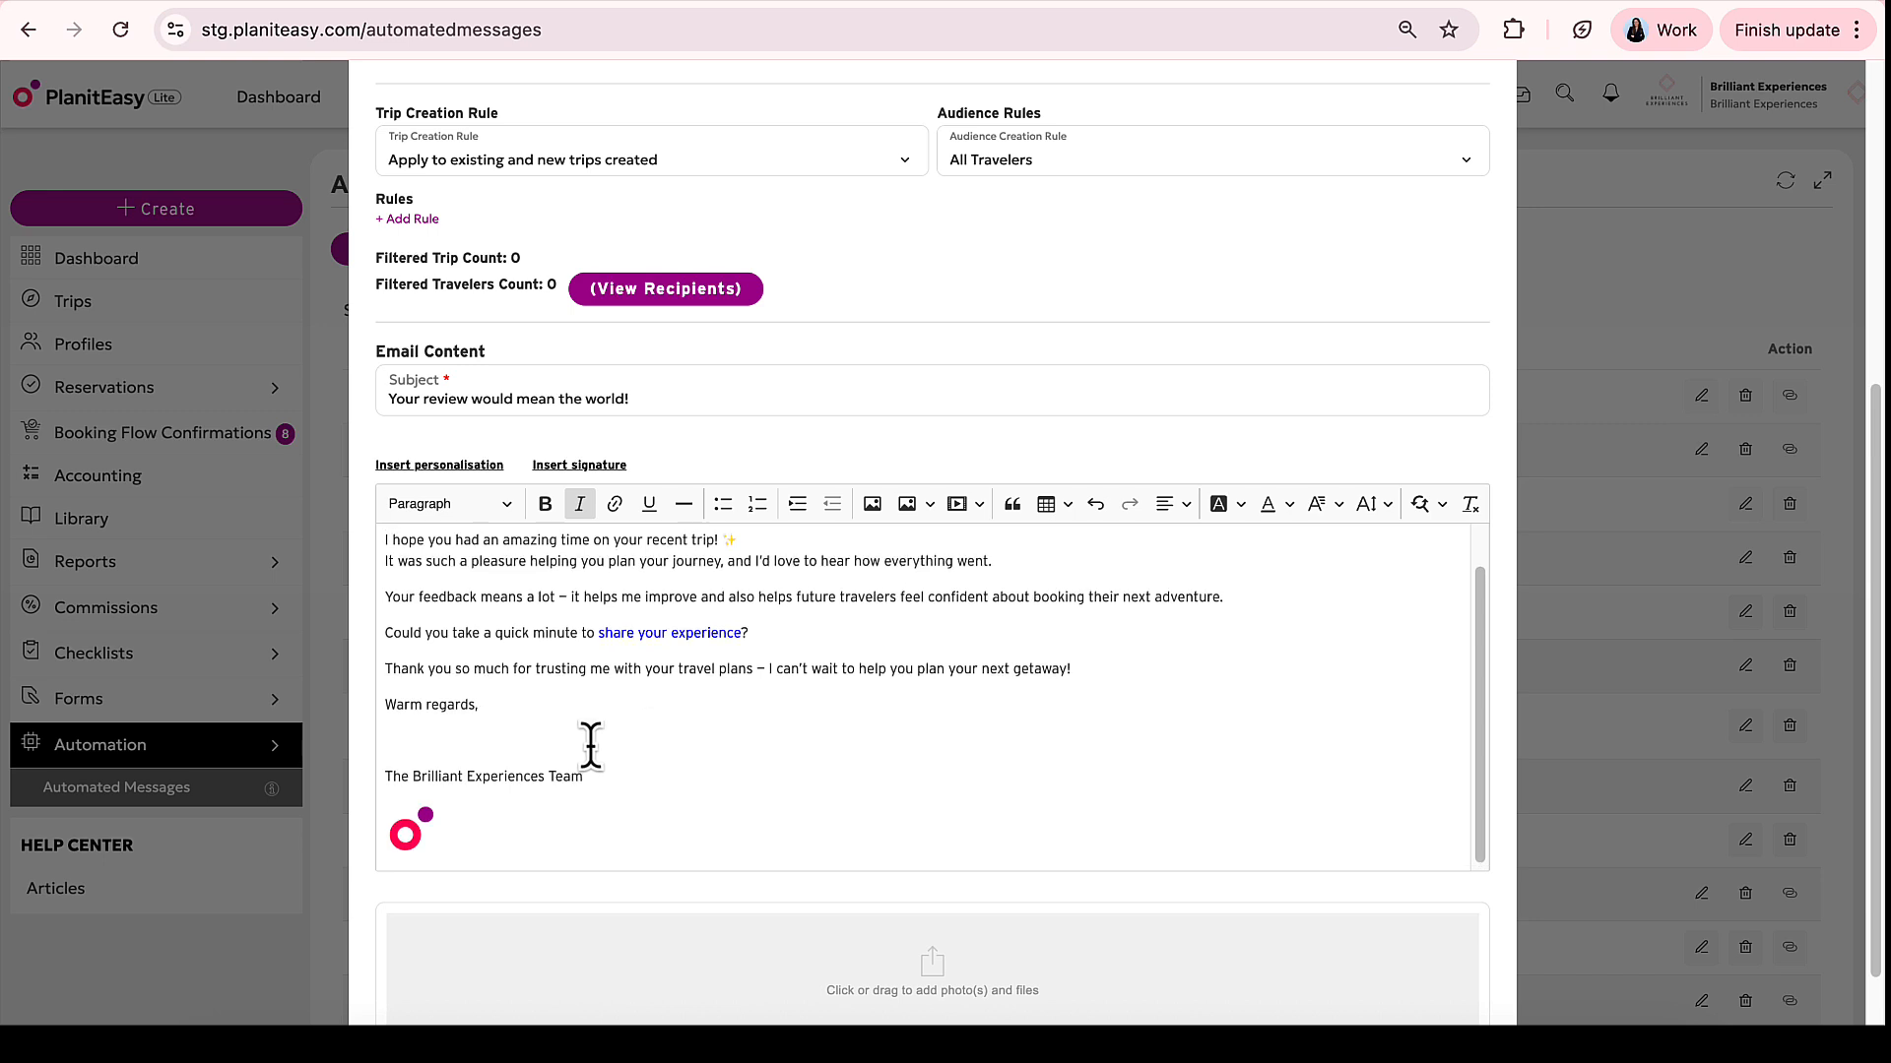
scroll(591, 743, "up", 1)
scroll(591, 745, "down", 1)
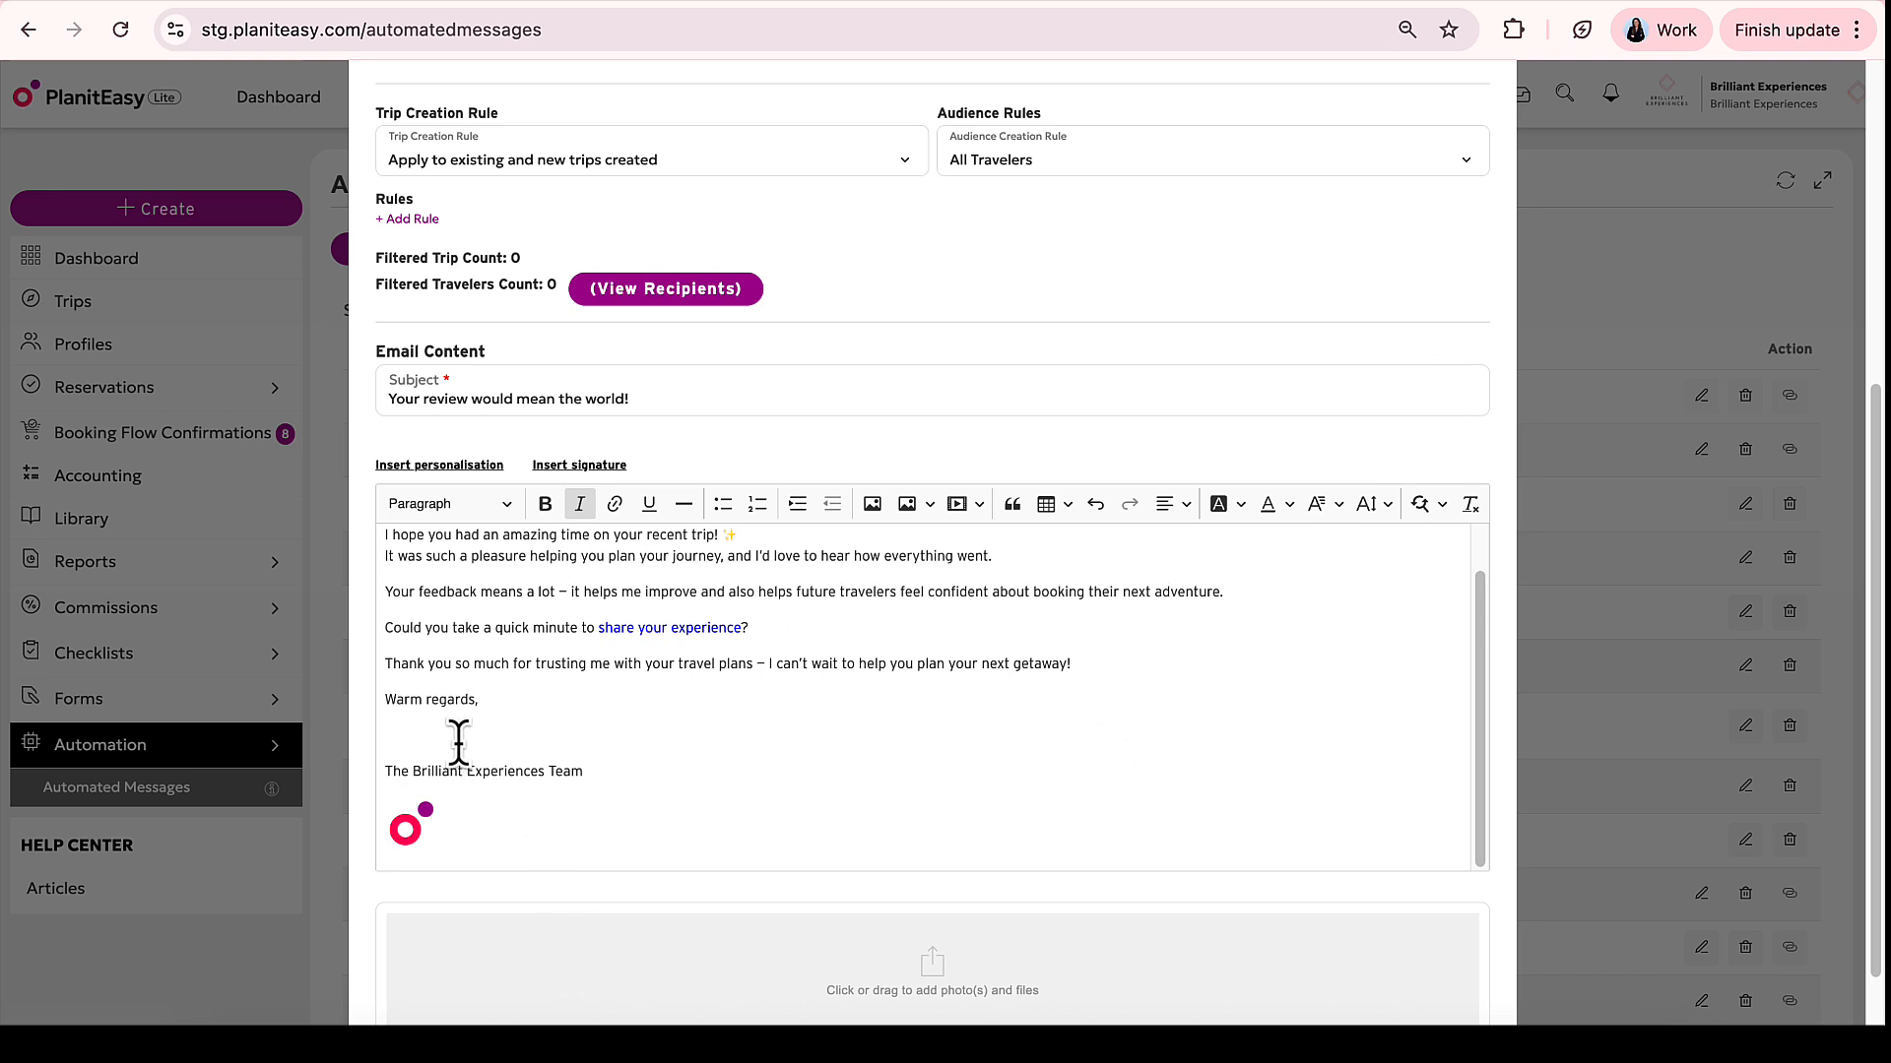
scroll(787, 767, "down", 3)
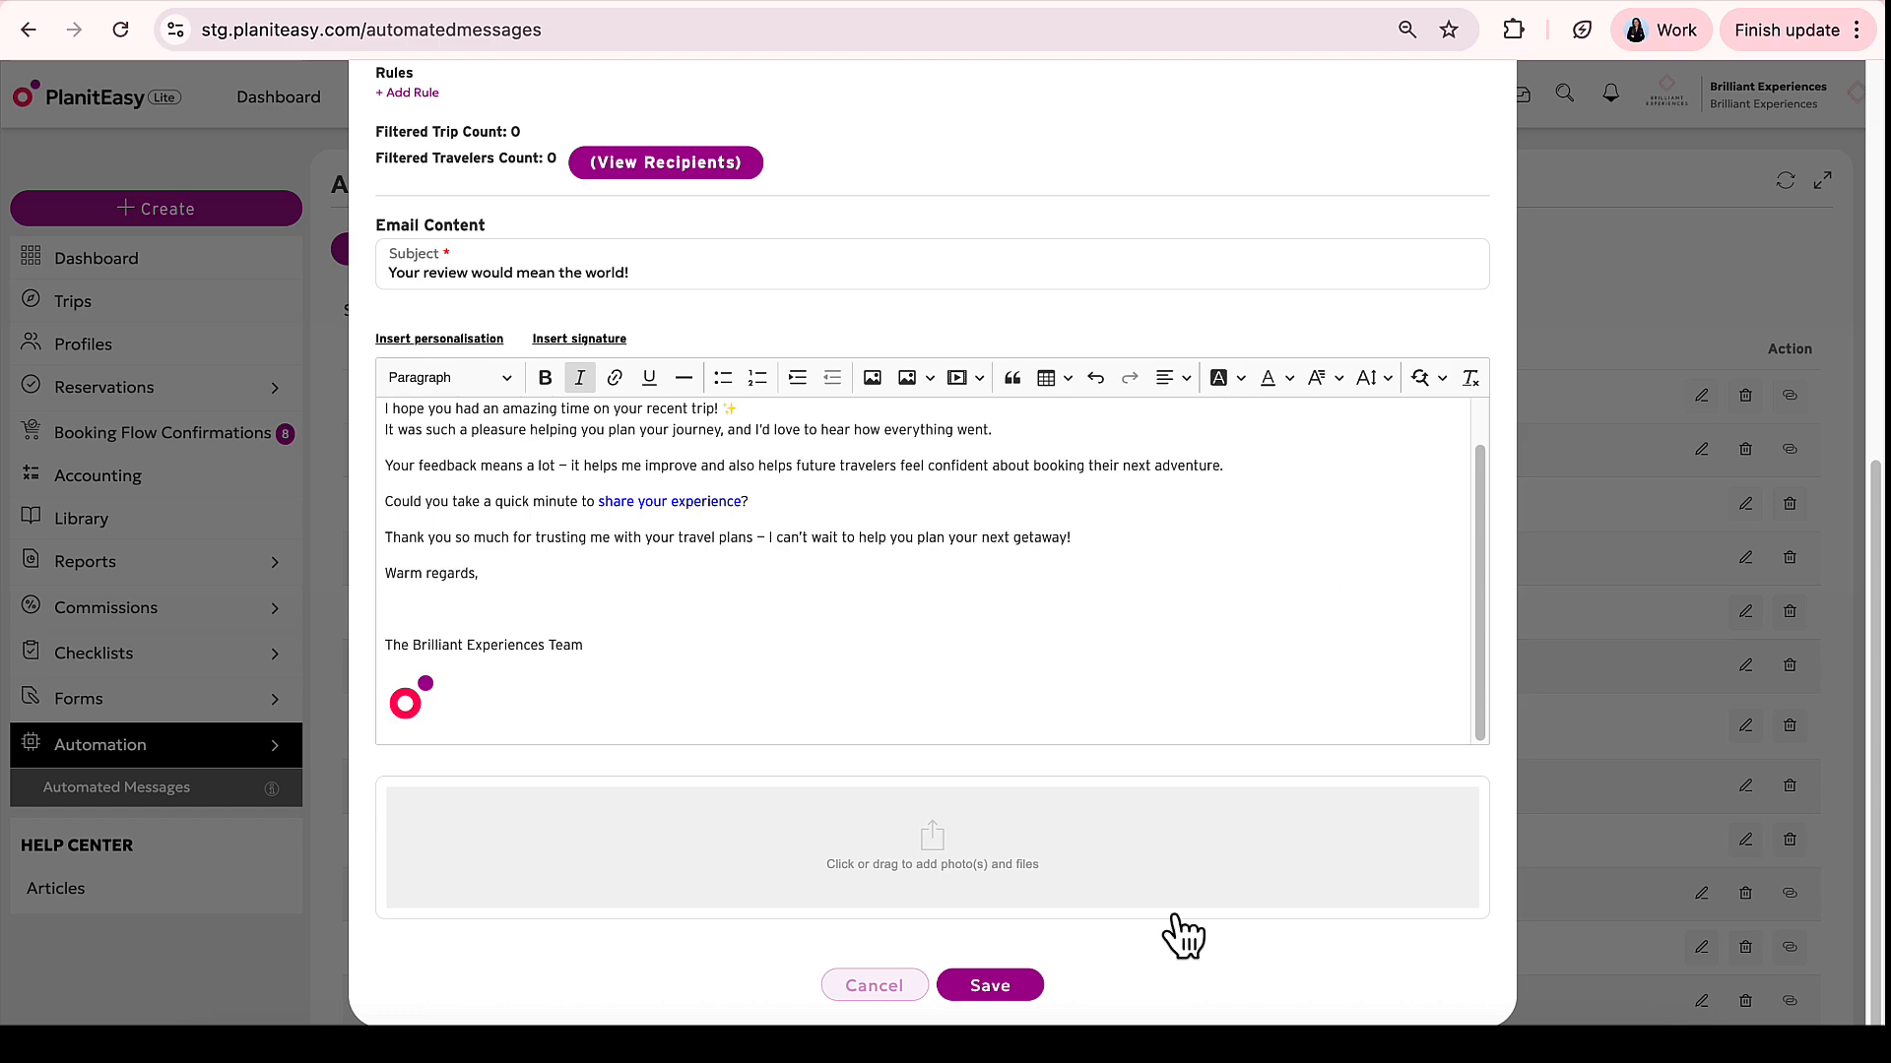
left_click(995, 985)
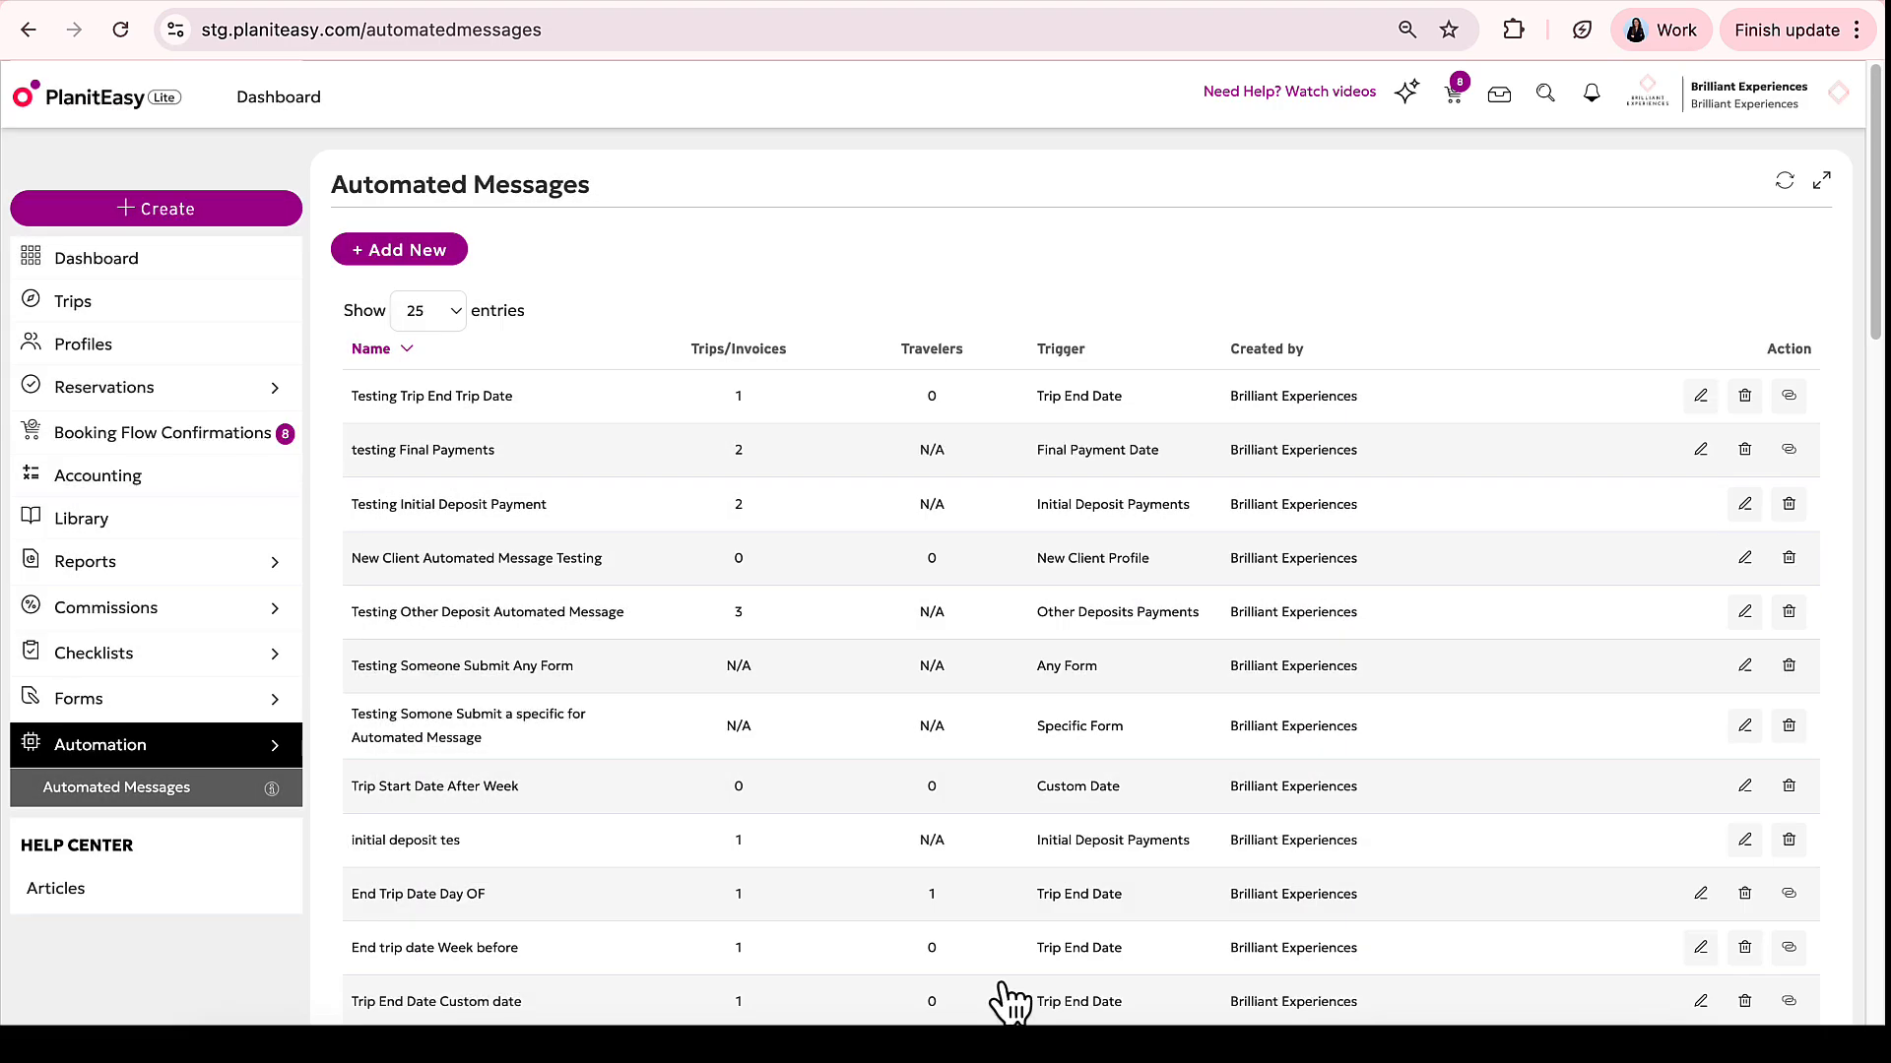
scroll(774, 778, "down", 10)
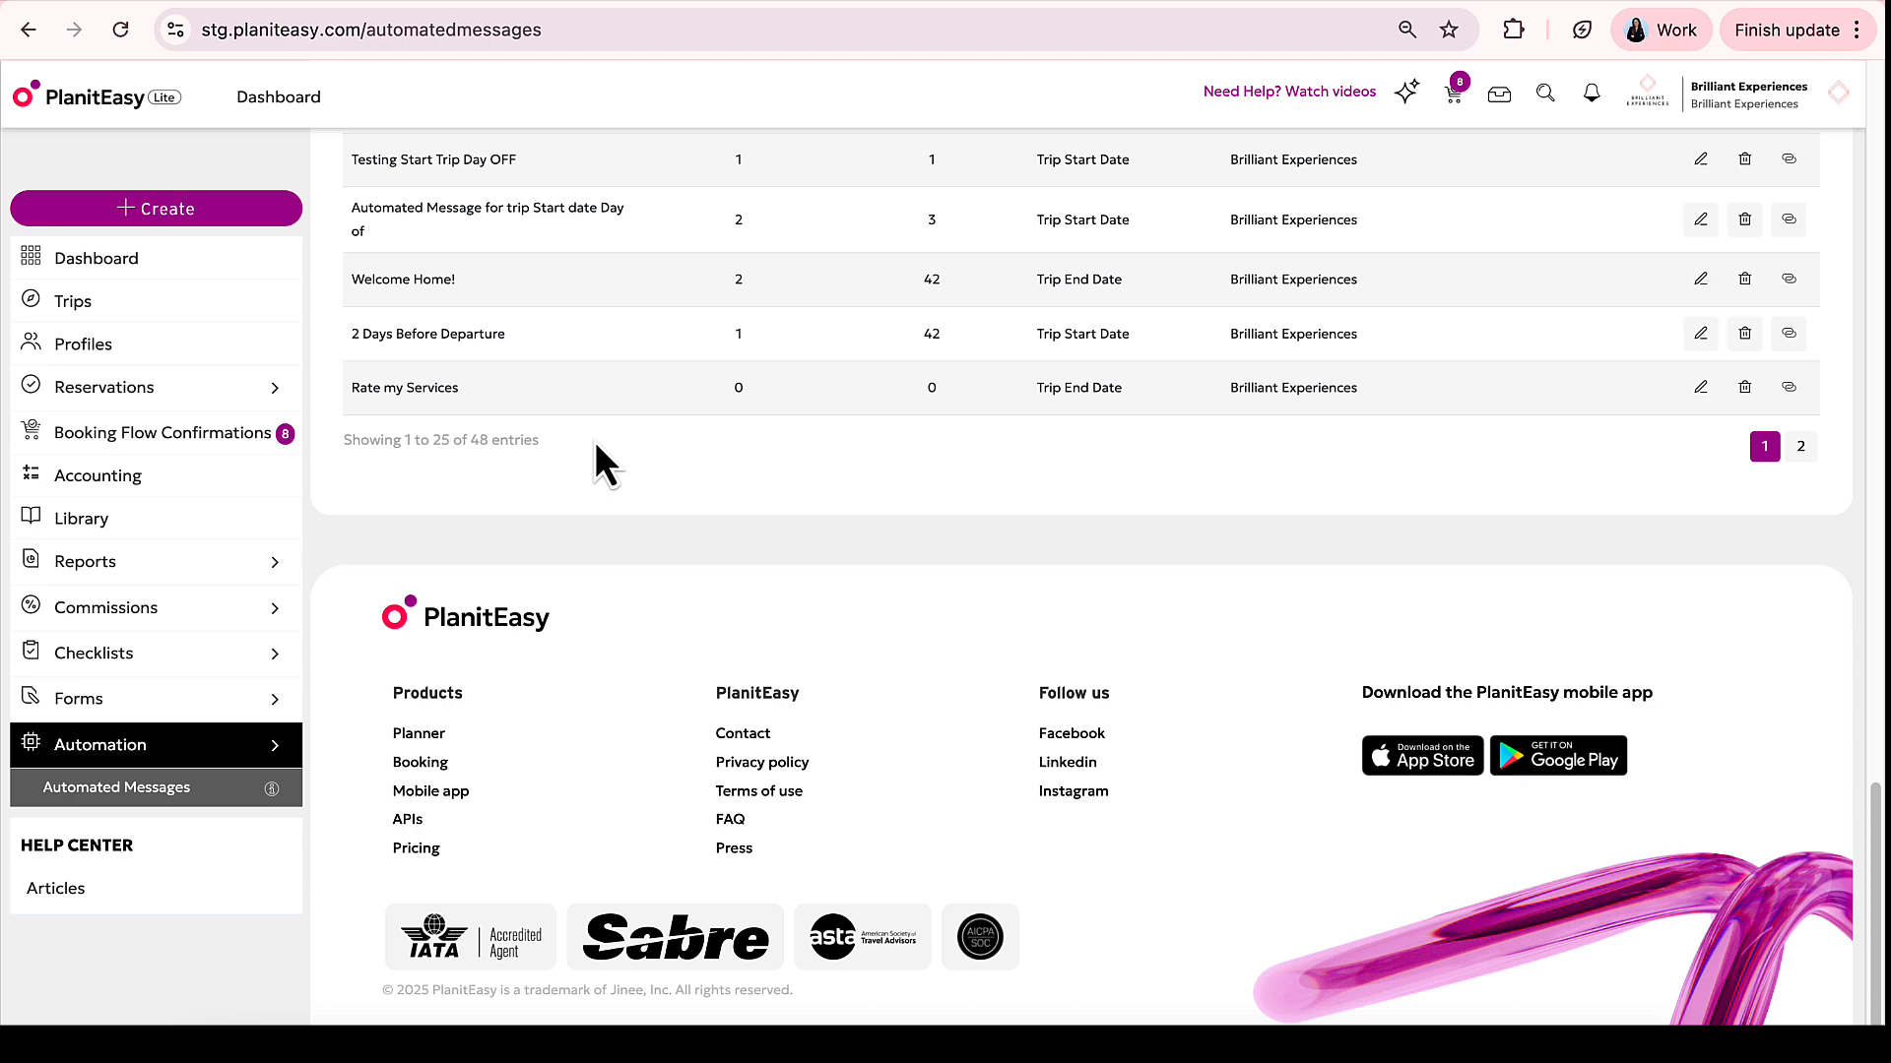
scroll(541, 660, "up", 1)
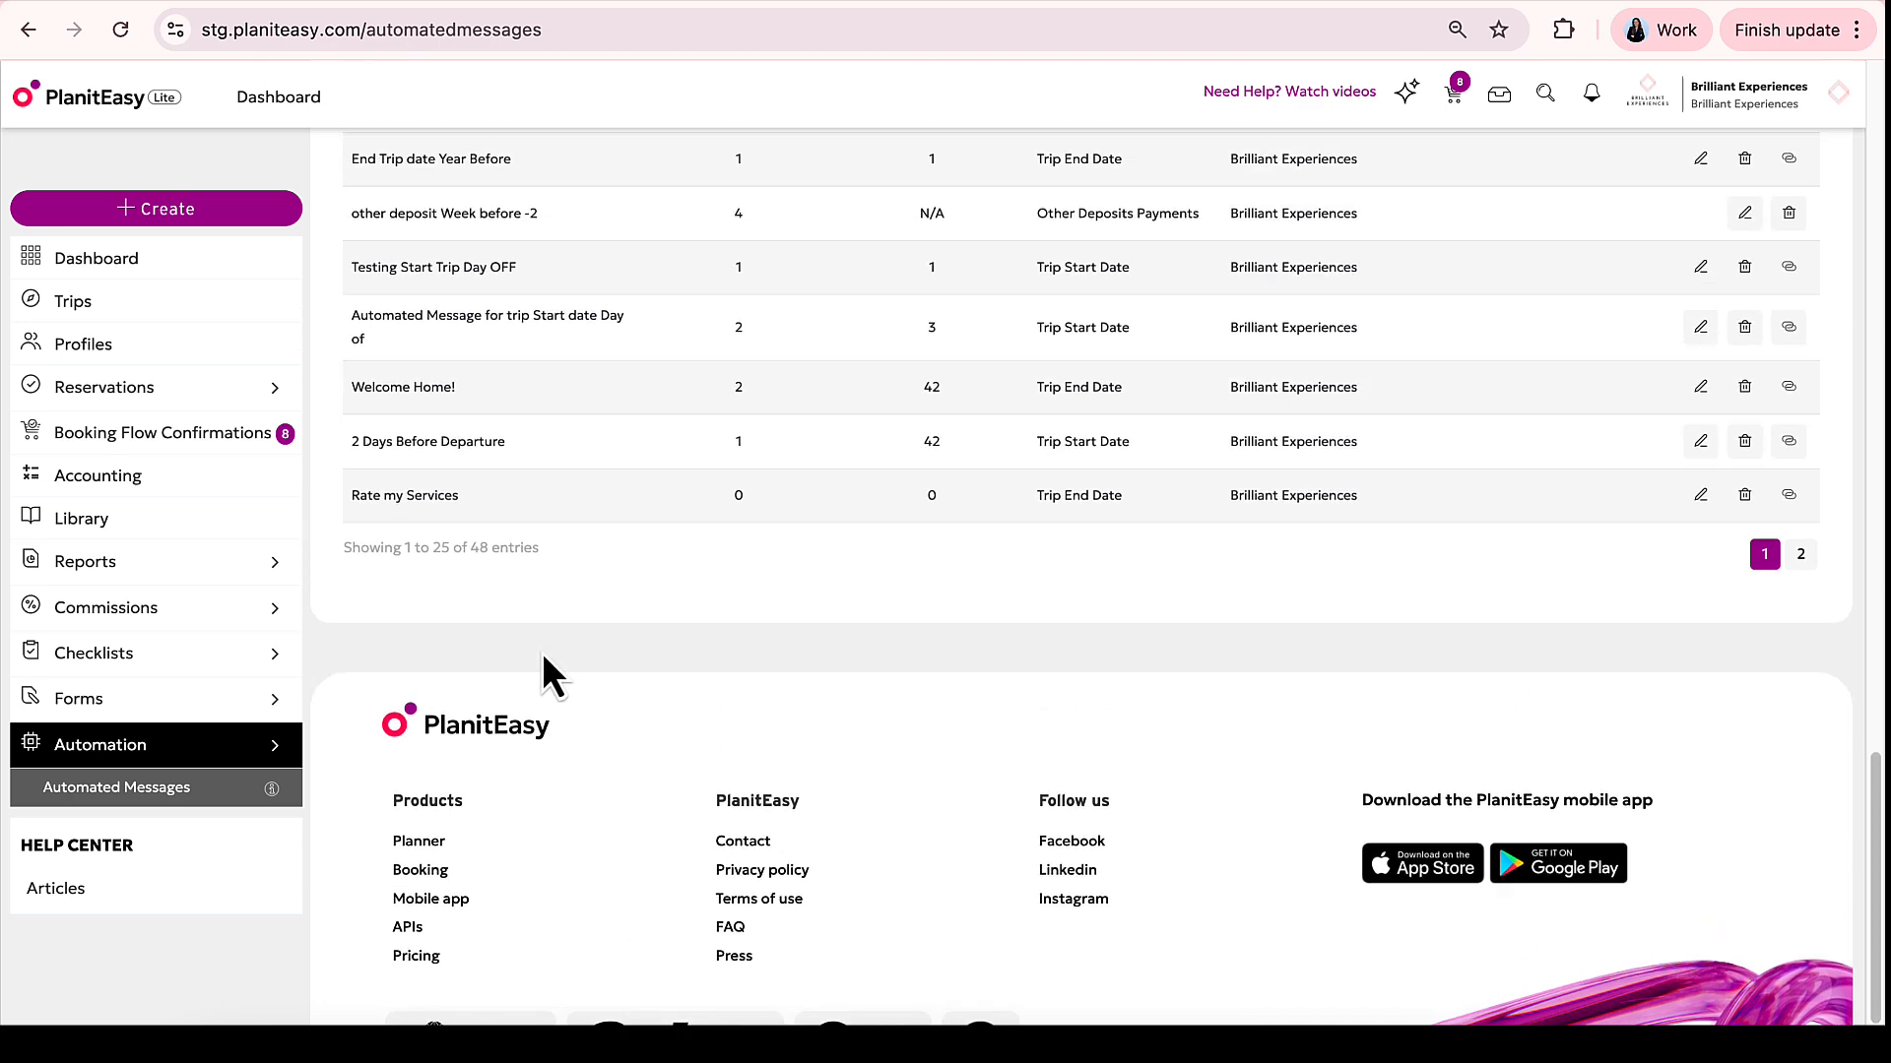
scroll(739, 534, "down", 1)
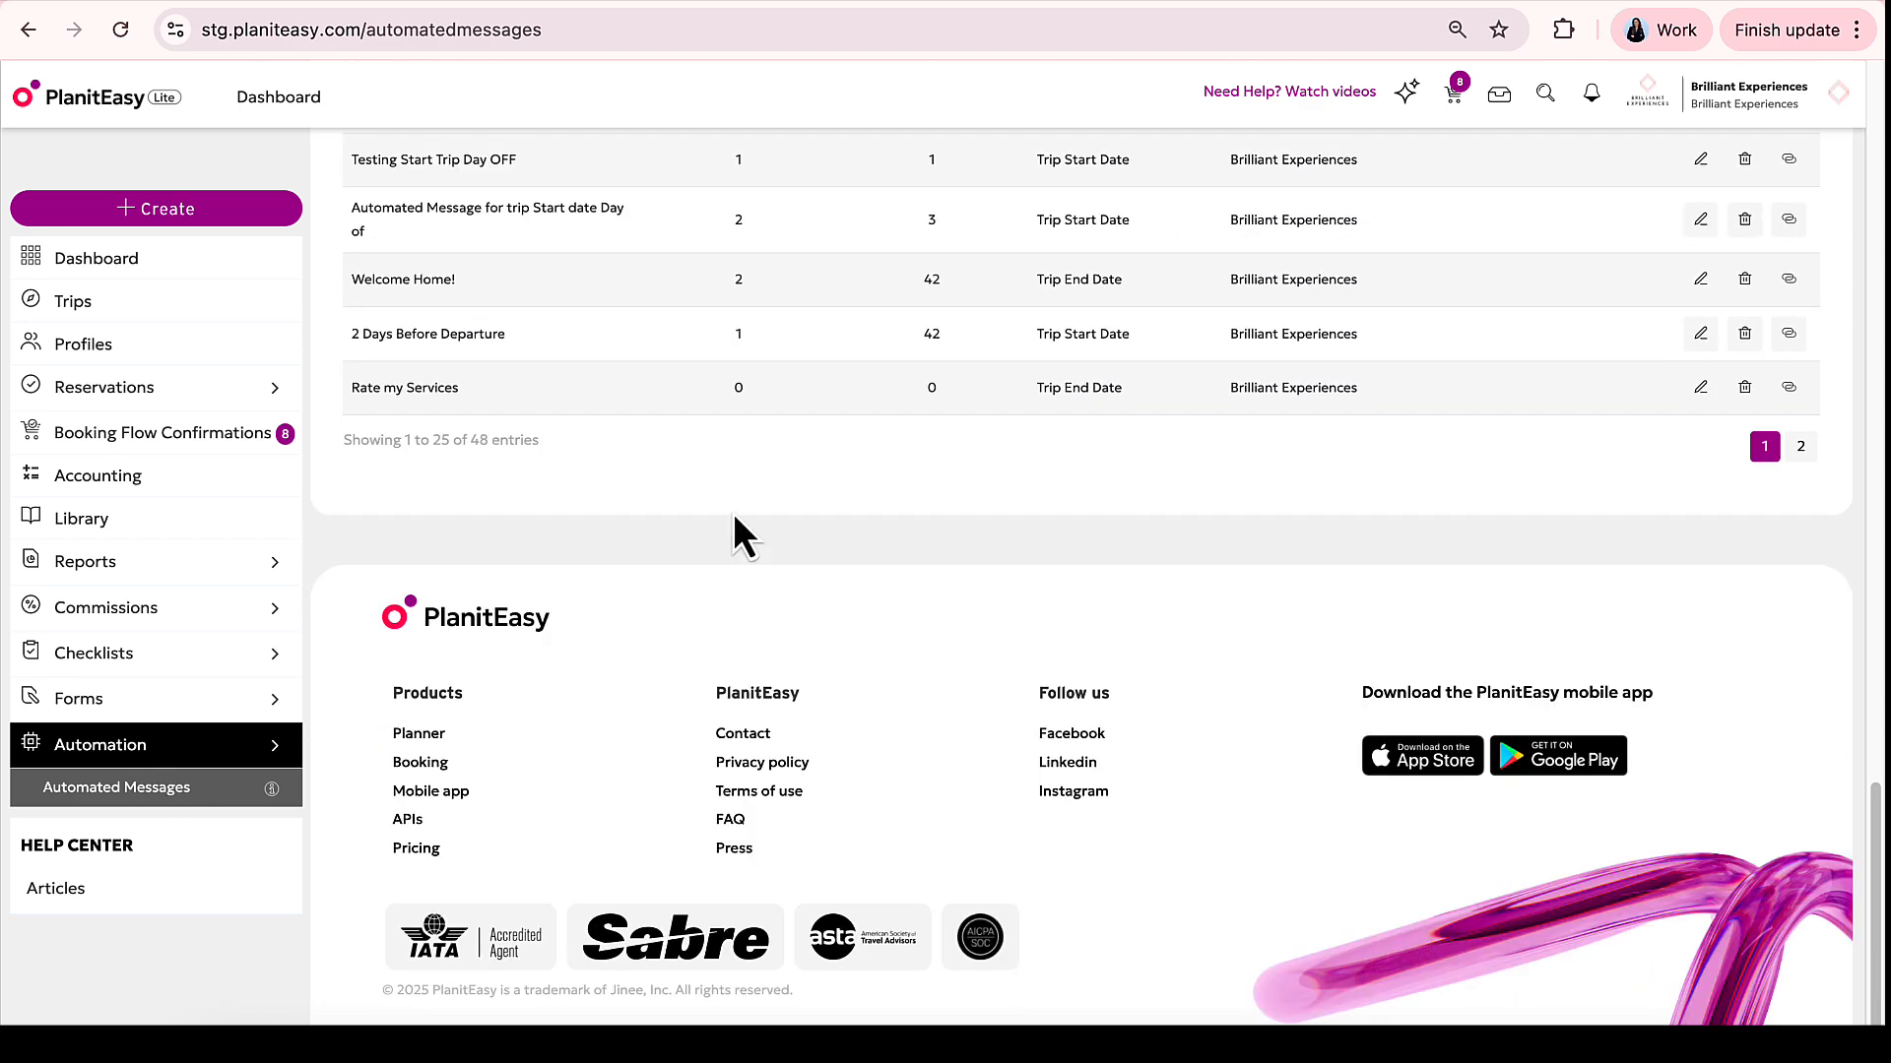
Open the Riviera Maya Wedding trip and view its automated messages.
left_click(160, 311)
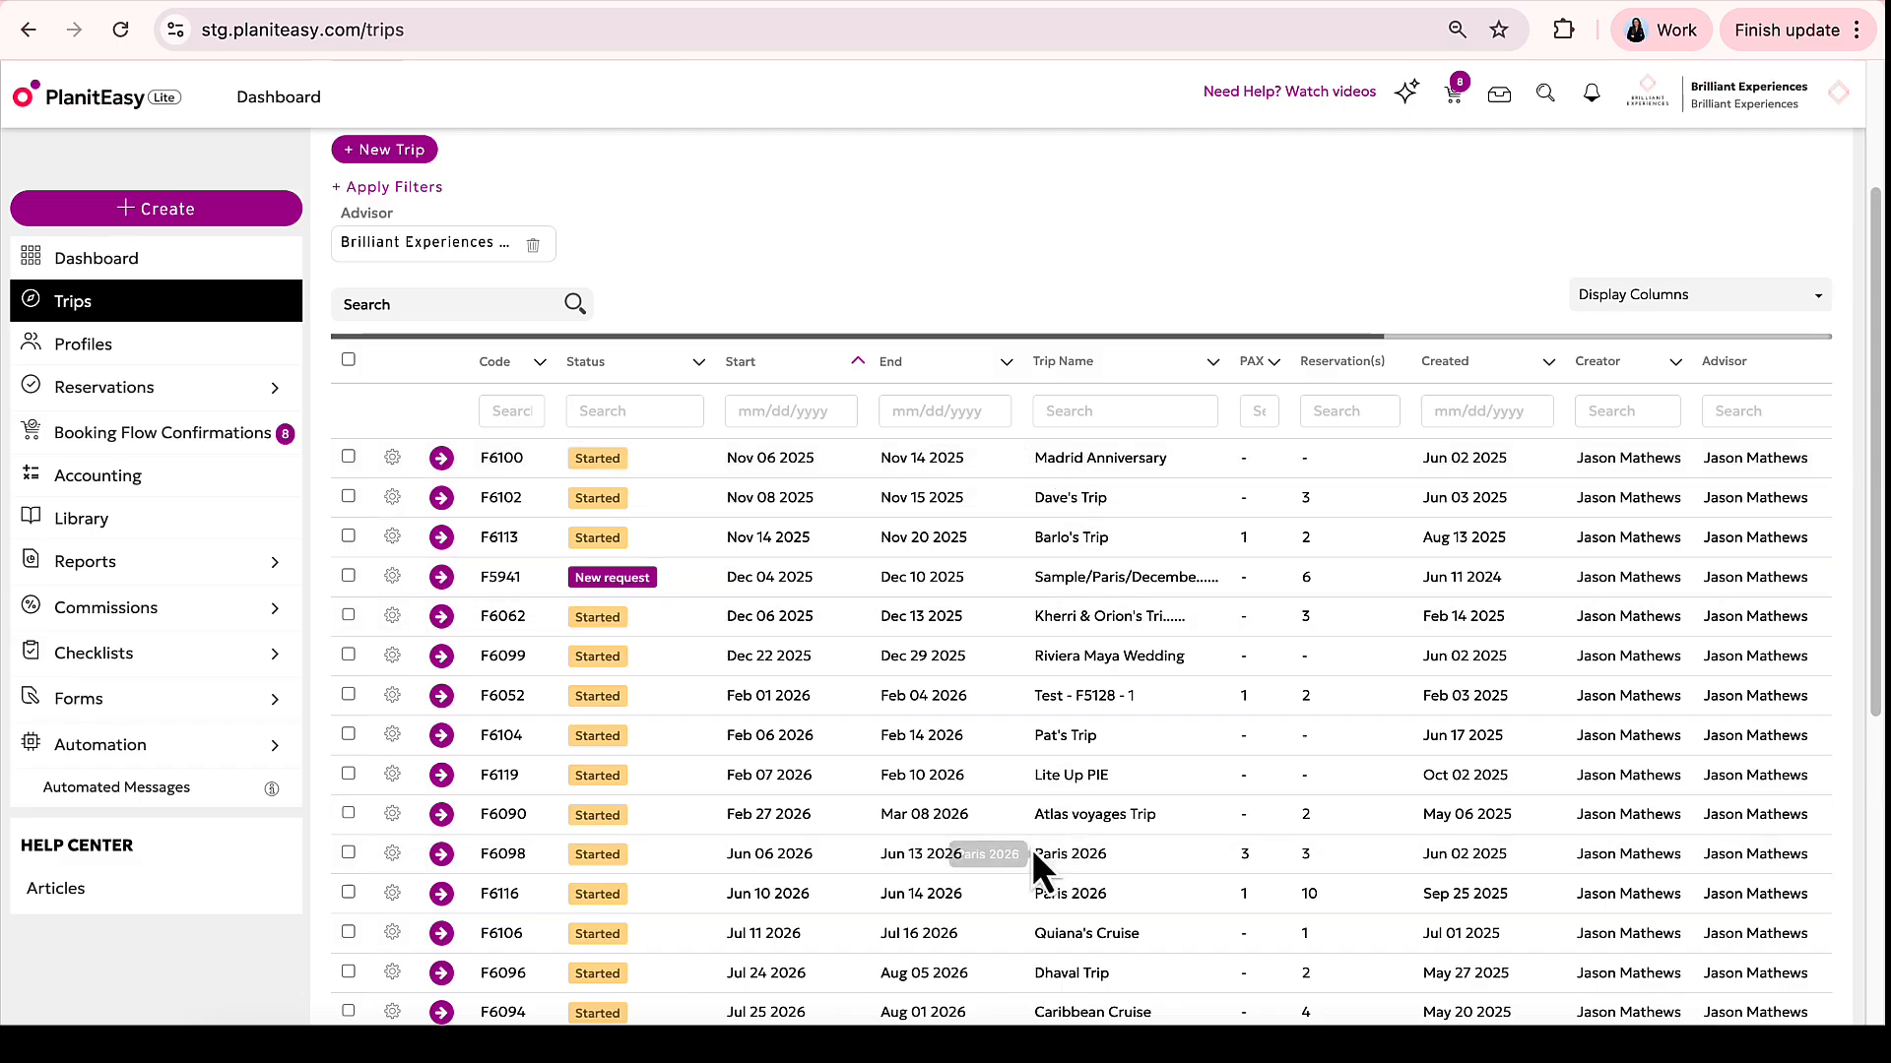
left_click(442, 657)
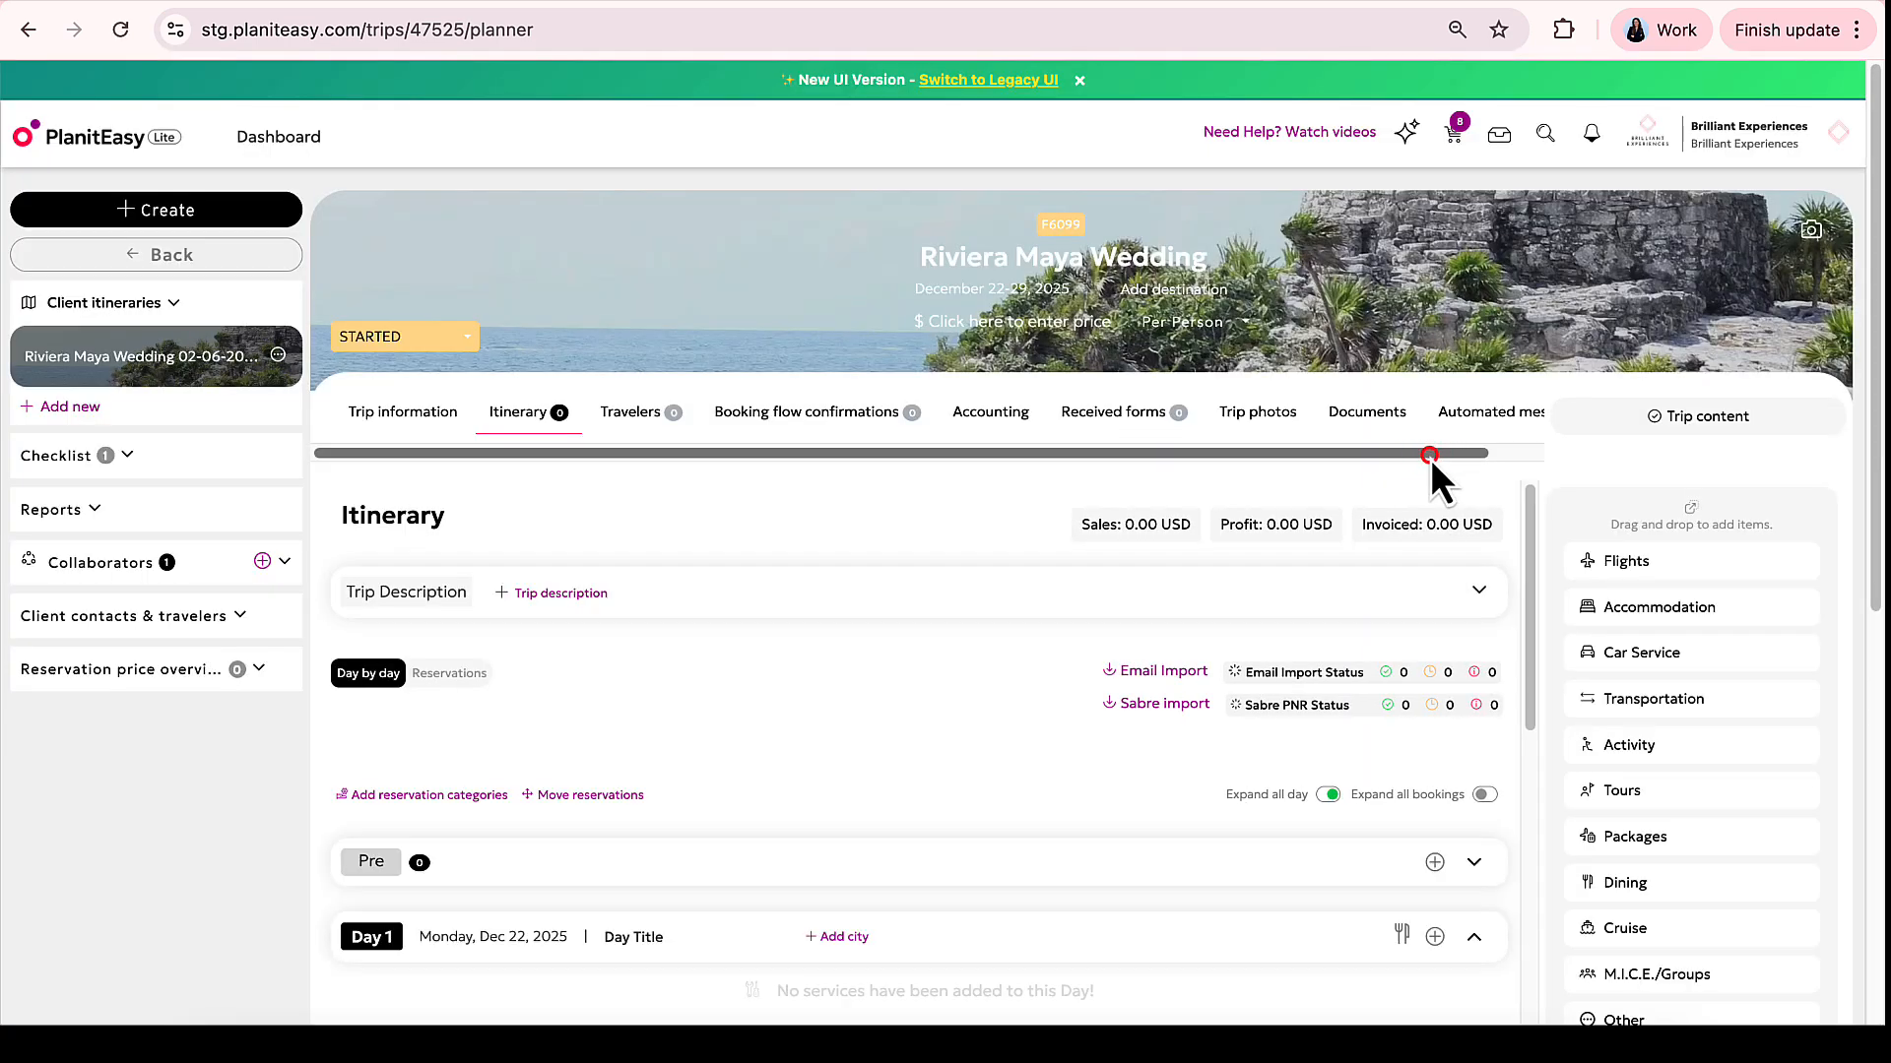
left_click_drag(1430, 459, 1478, 458)
left_click(1440, 407)
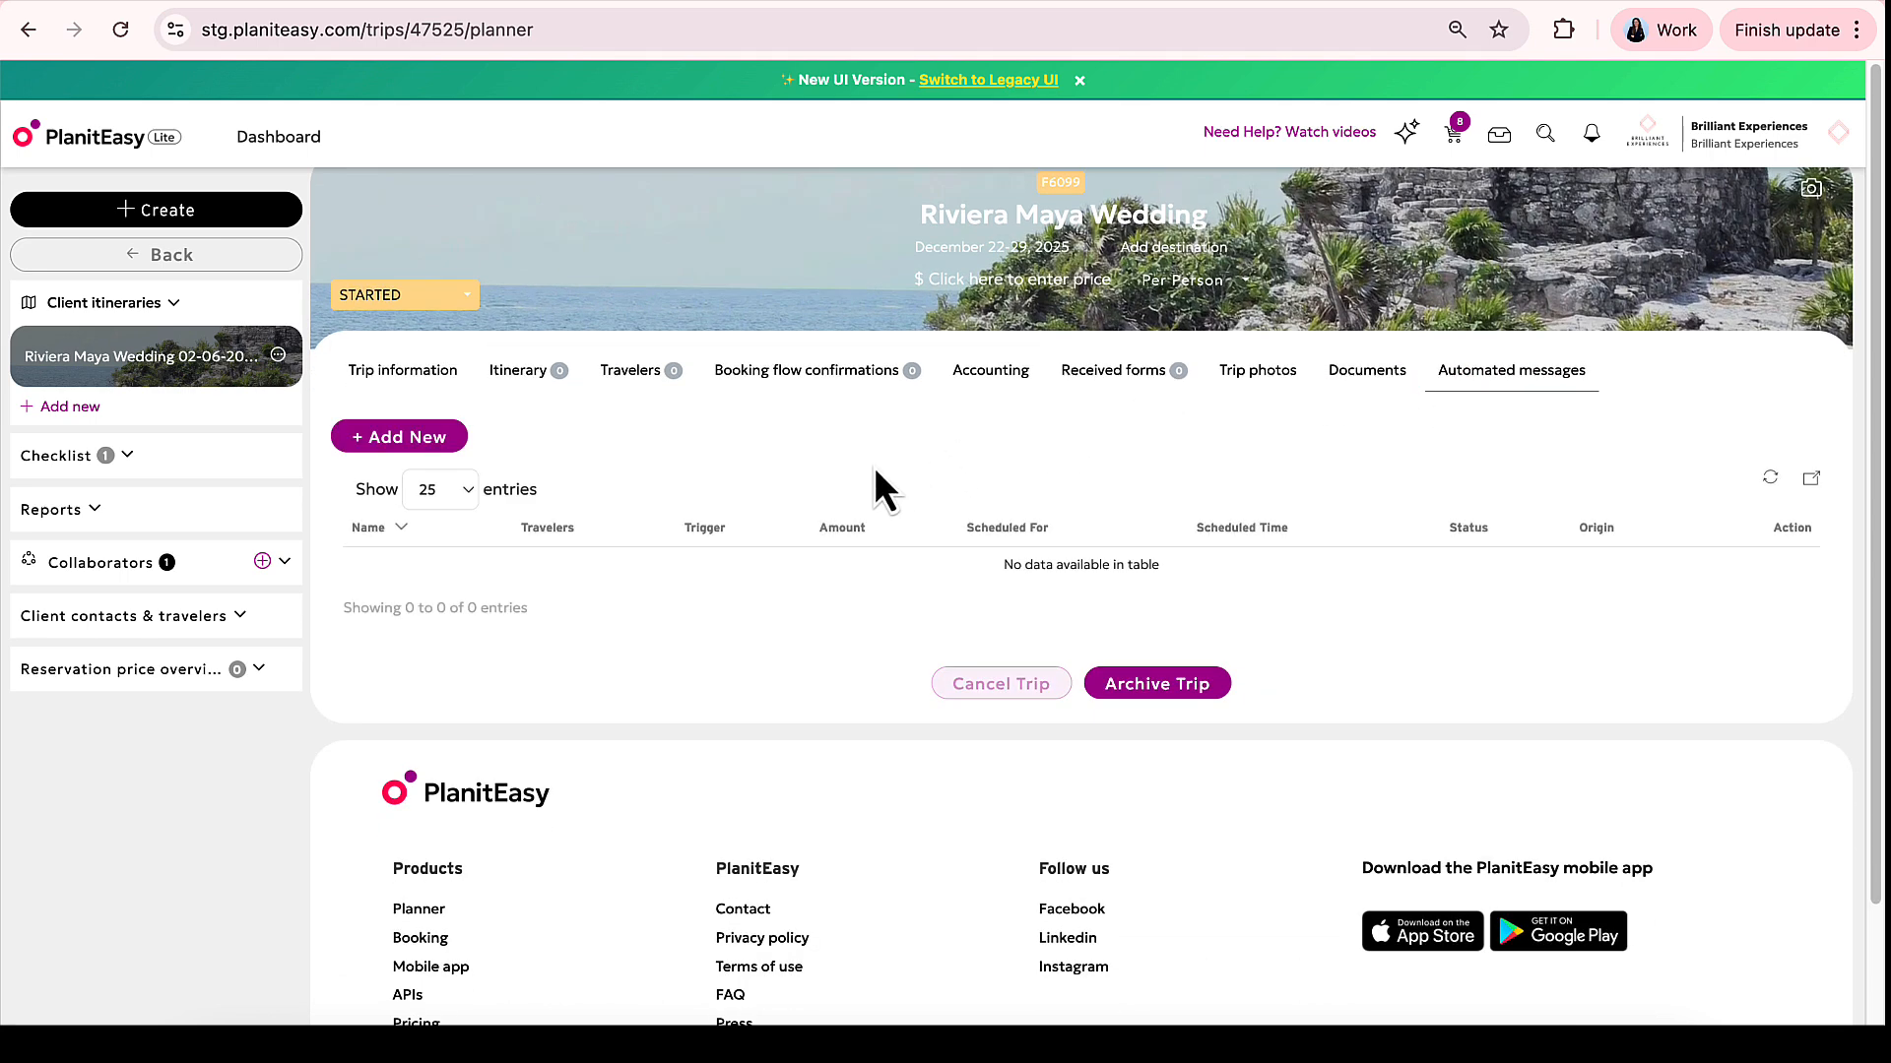
Add the "Rate my Services", "Welcome Home!" and "2 Days Before Departure" automated messages to the Riviera Maya Wedding trip and save.
left_click(384, 436)
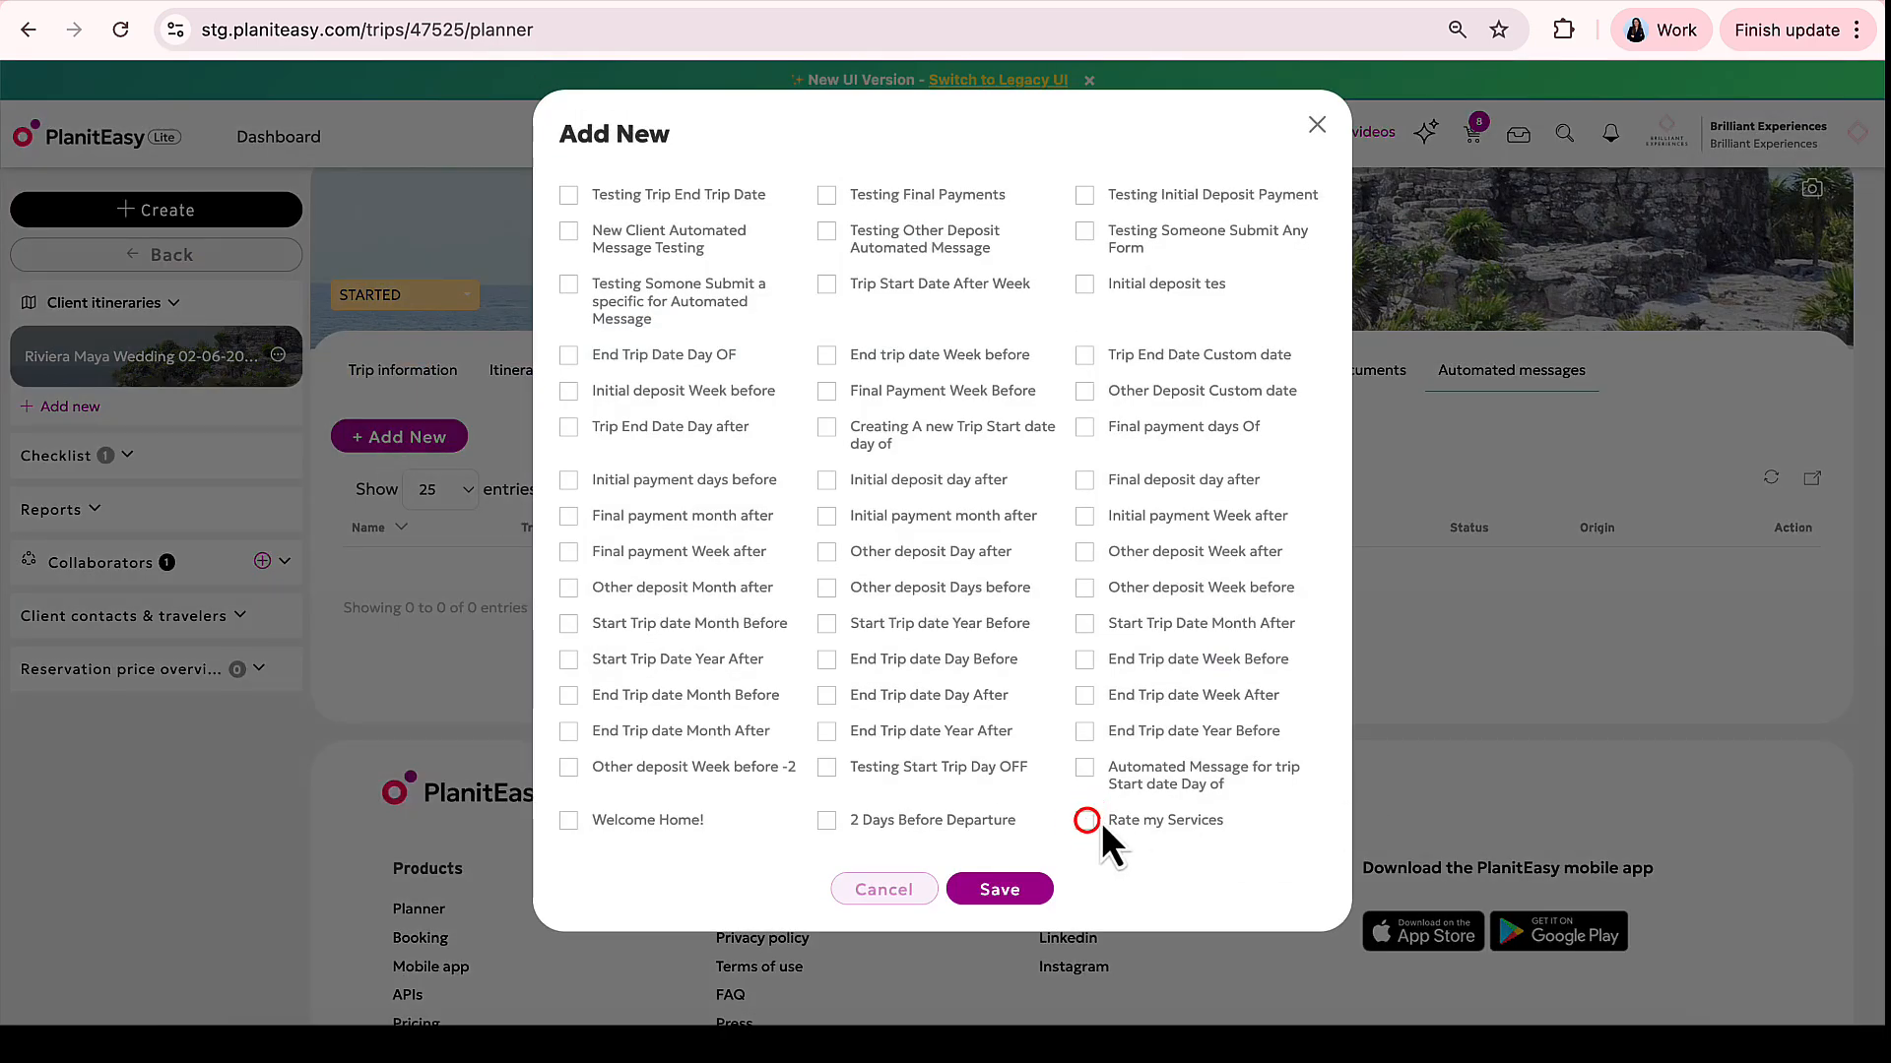
left_click(1084, 820)
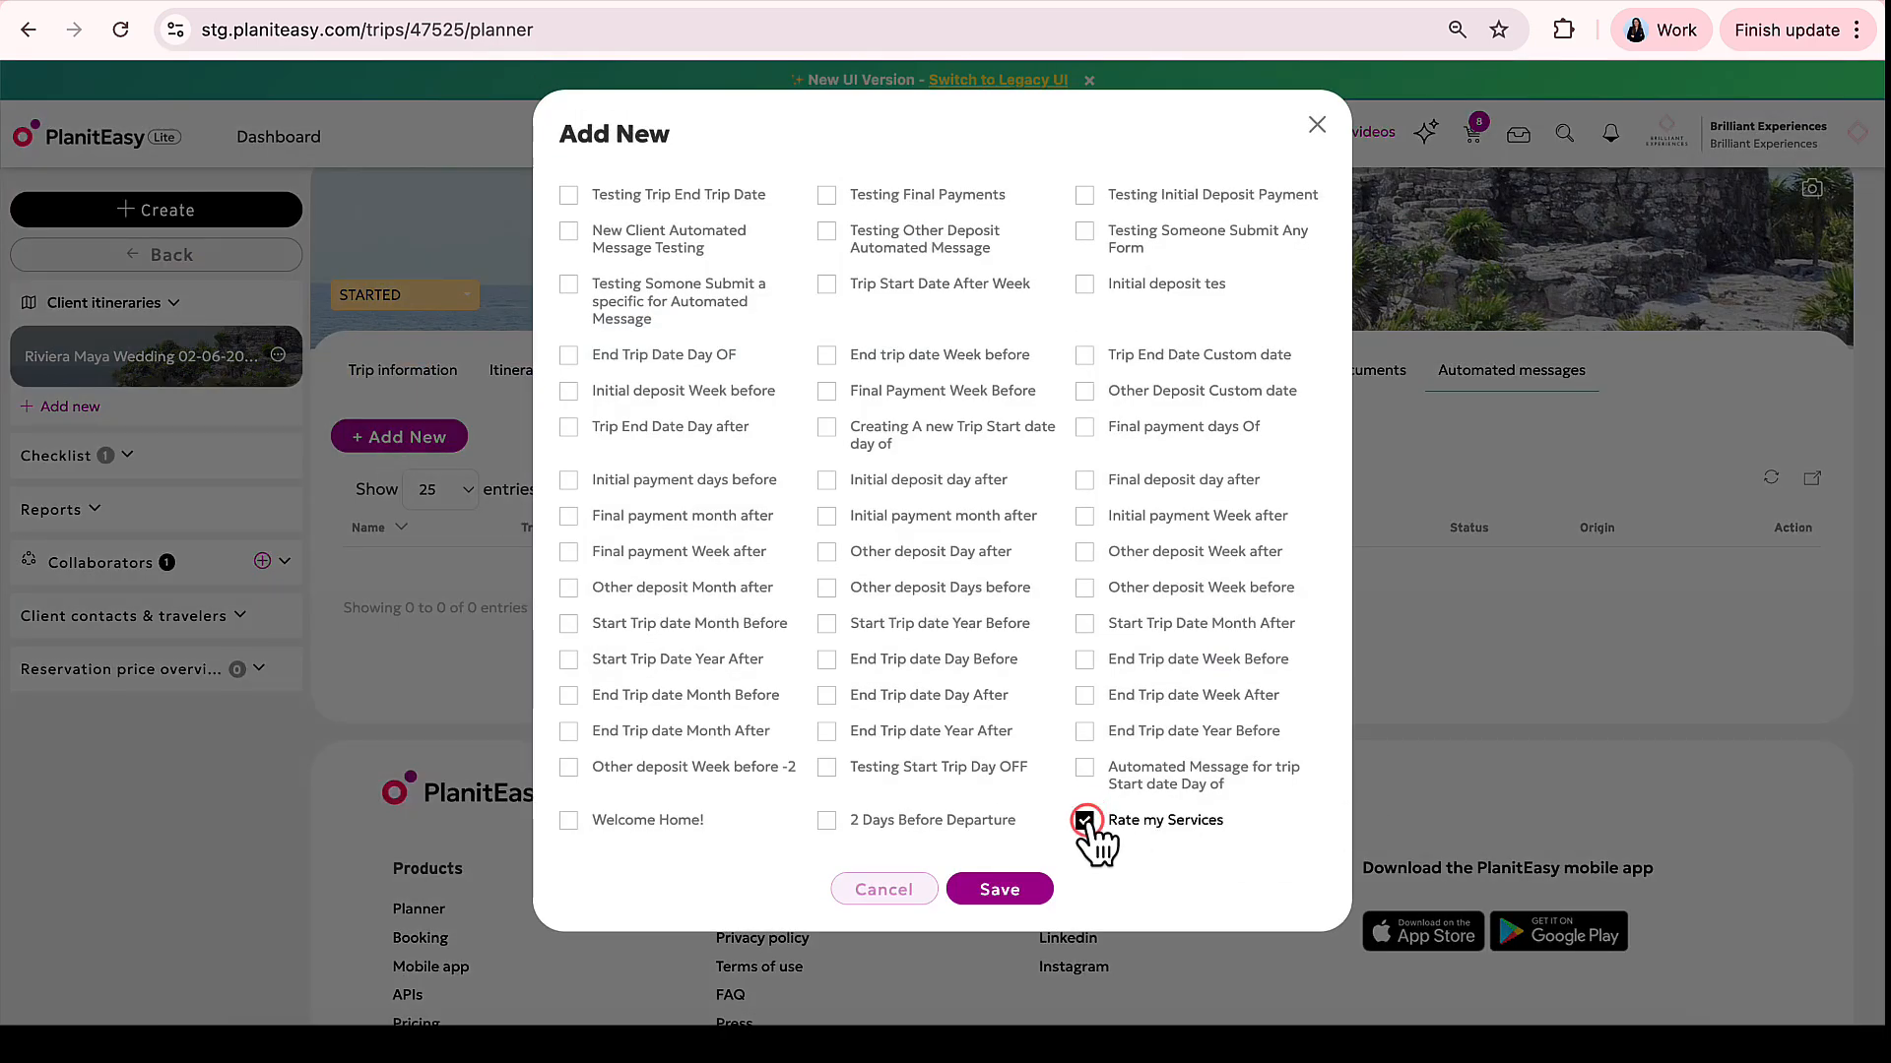
left_click(569, 822)
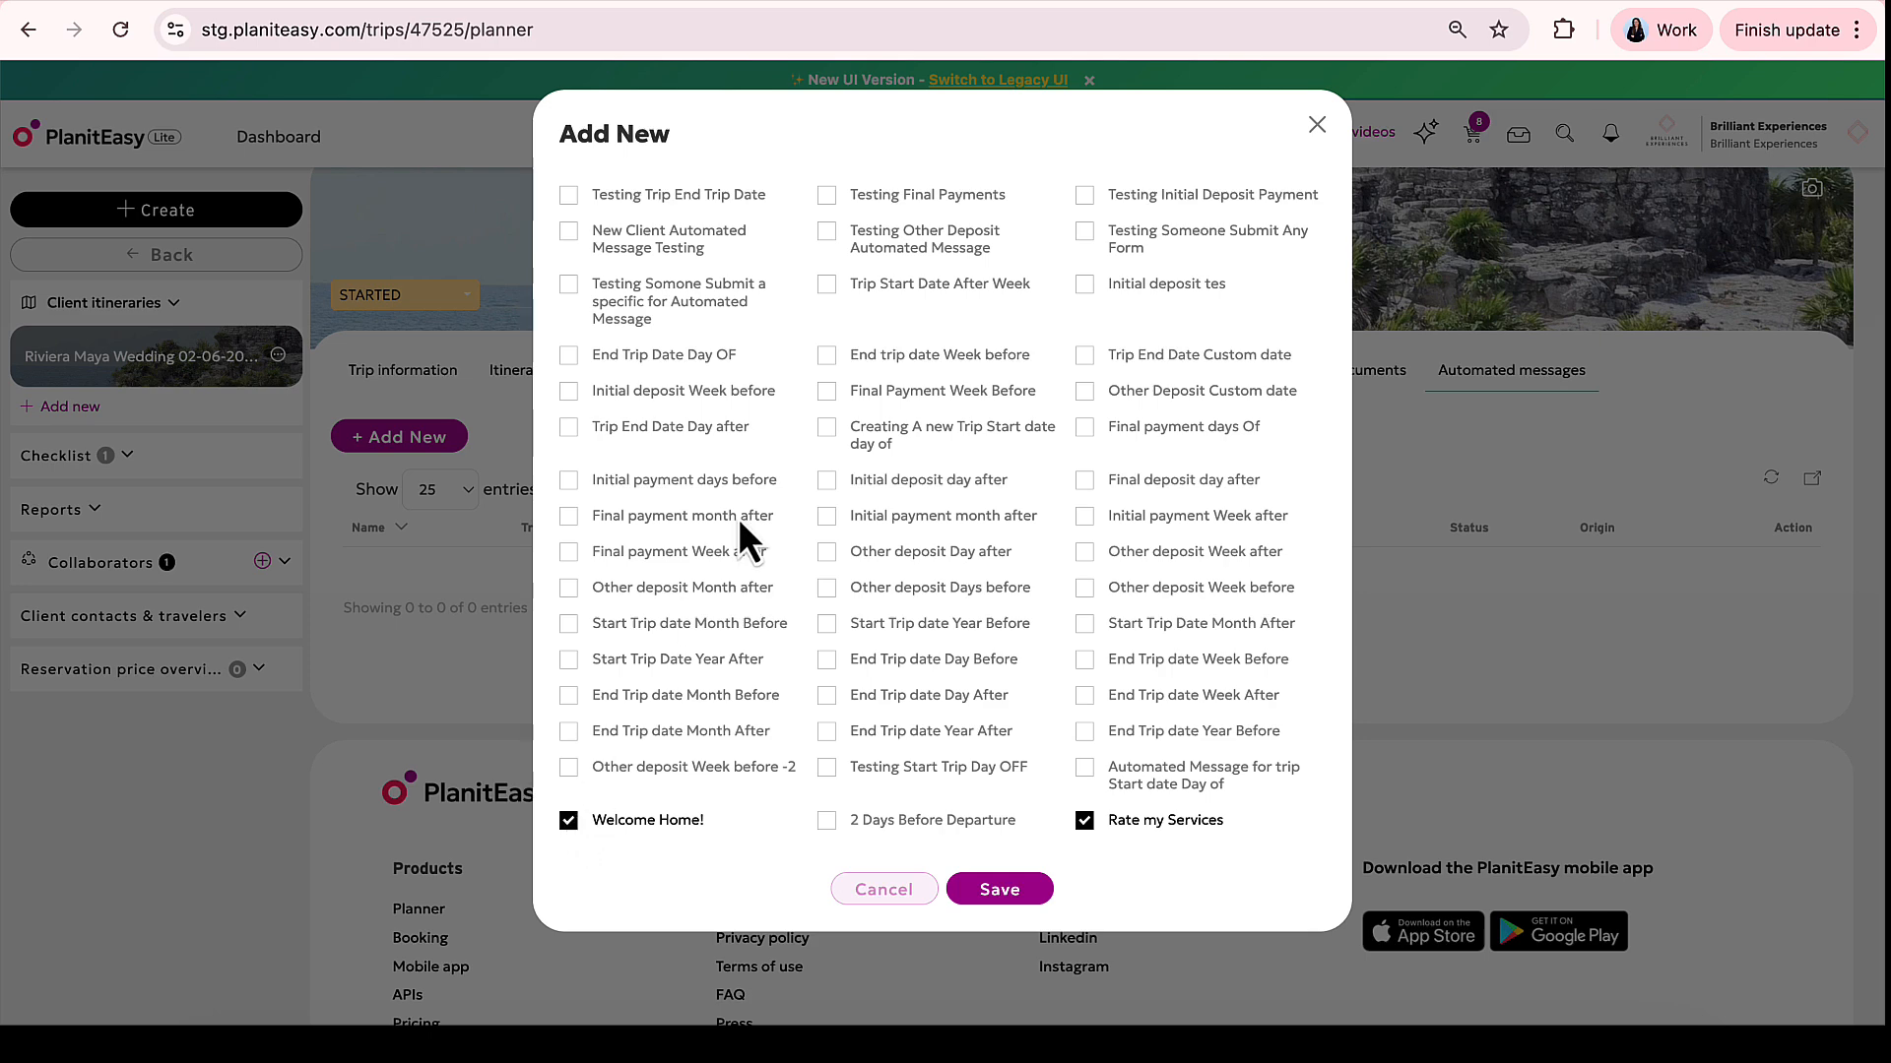
left_click(825, 820)
left_click(1000, 890)
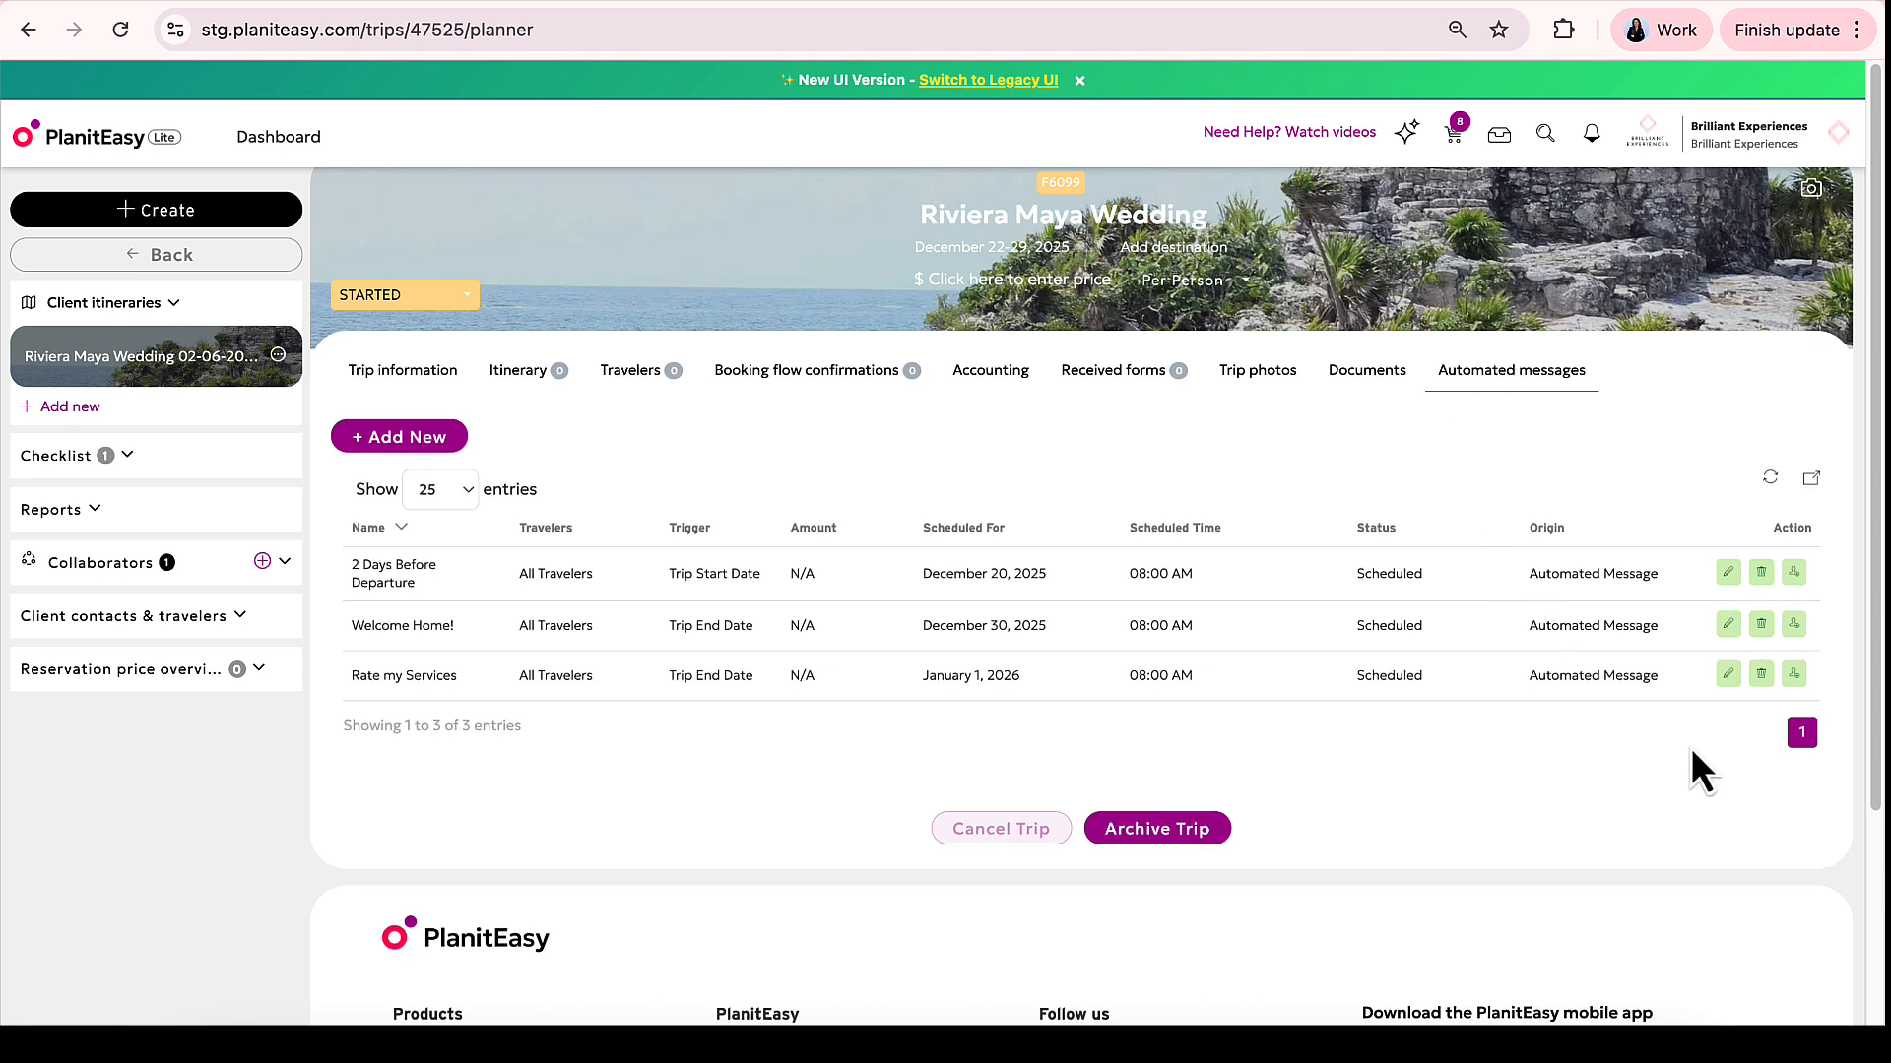
Open the trip's "2 Days Before Departure" message for editing, review its trigger rules and email content, and close it without changes.
left_click(1730, 576)
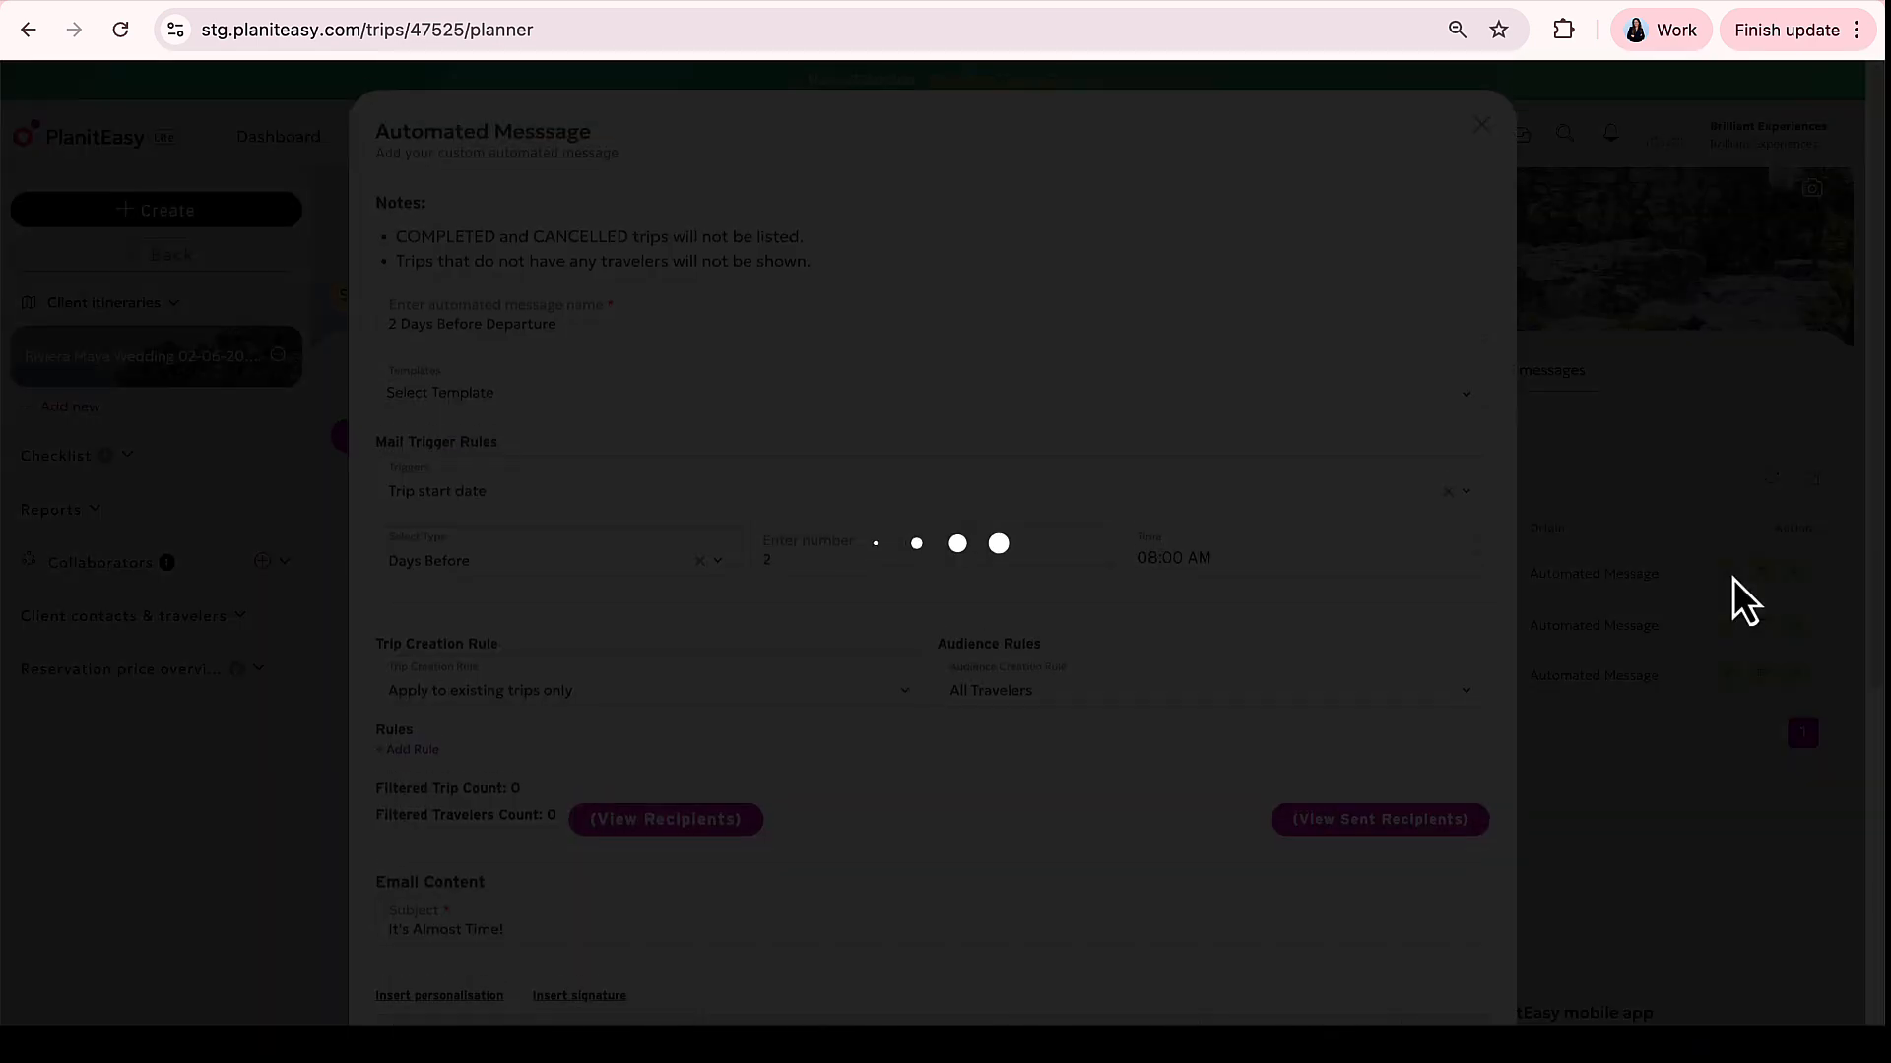
scroll(789, 528, "down", 6)
scroll(793, 726, "up", 6)
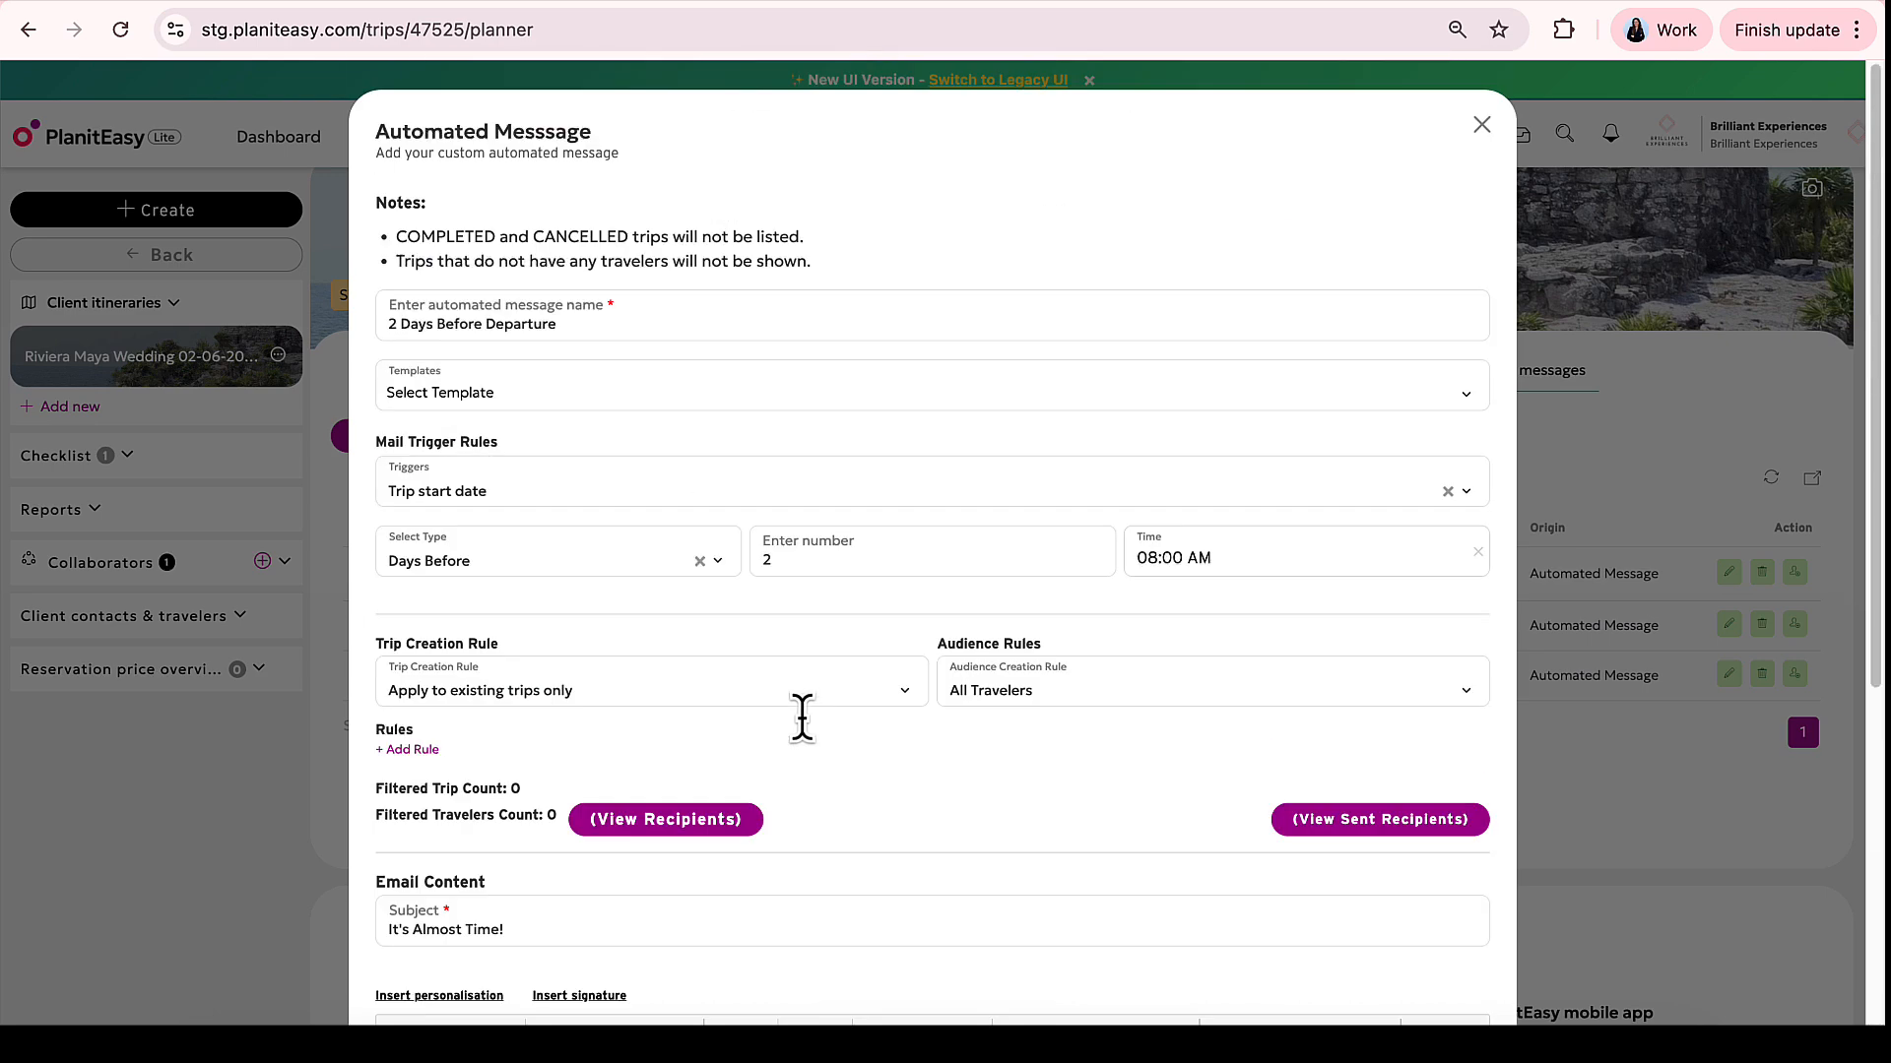
left_click(1484, 126)
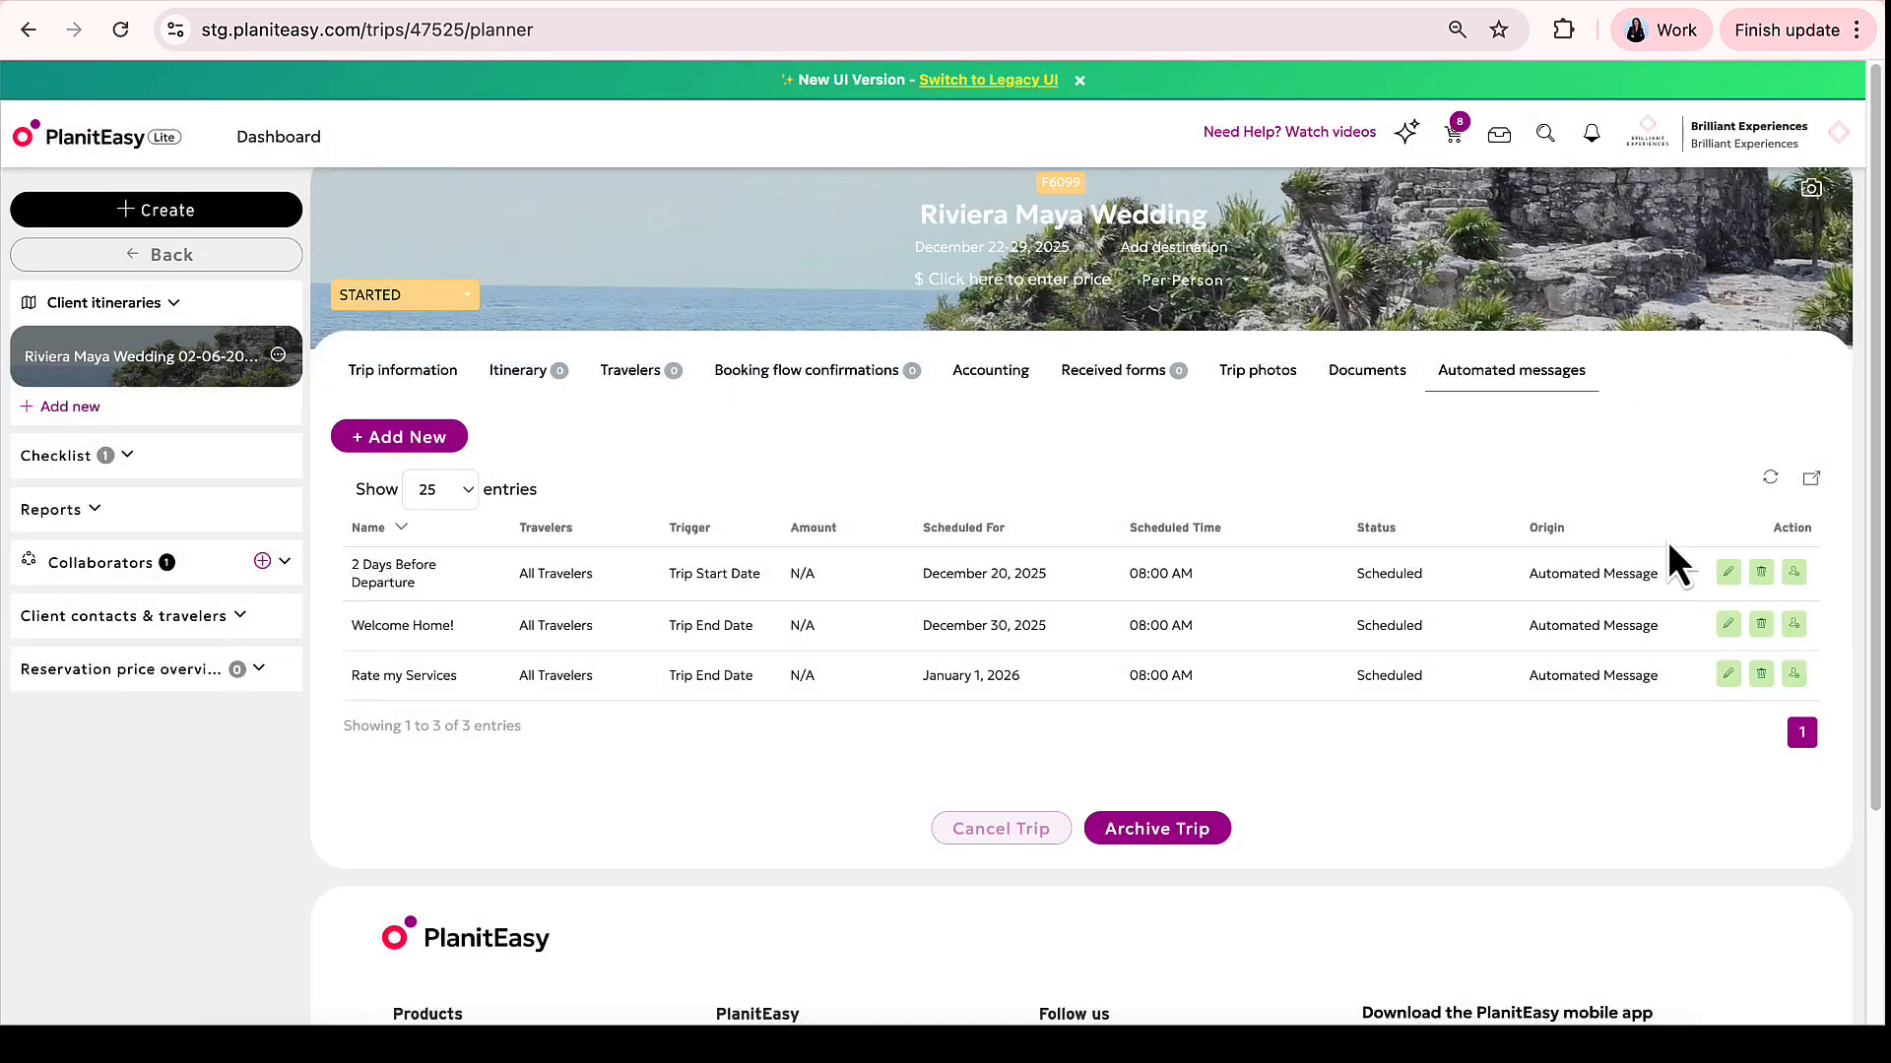